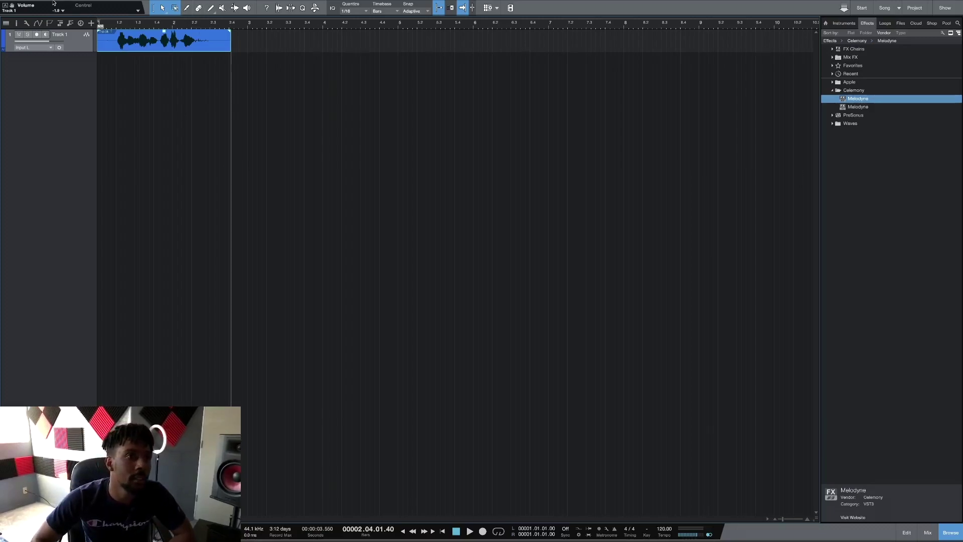
Activate purchased items and download them to confirm Celemony Melodyne Essential is installed
click(36, 4)
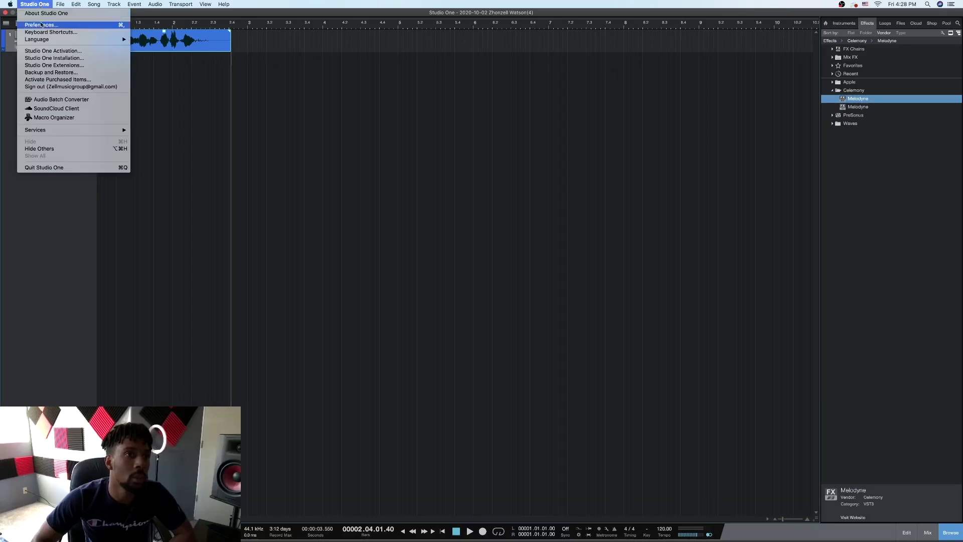
click(57, 79)
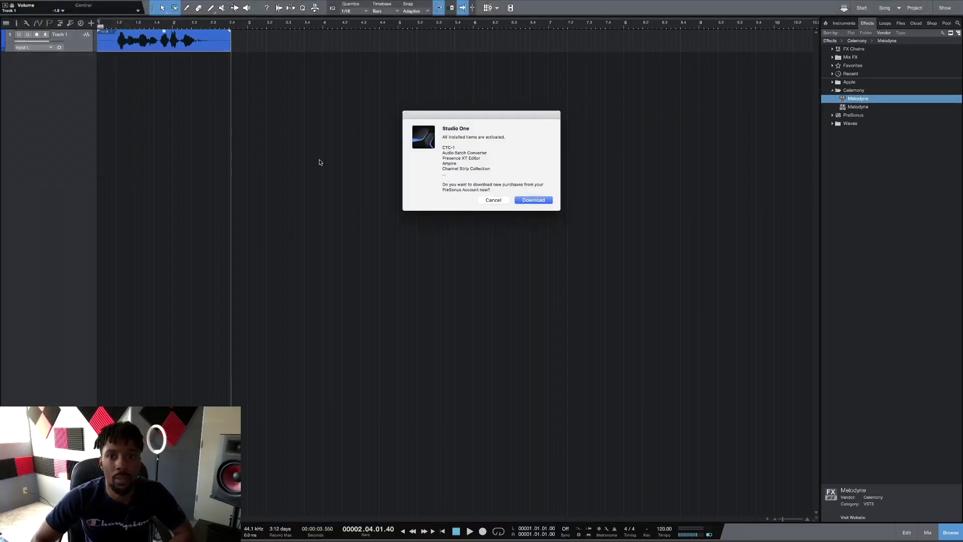
click(519, 202)
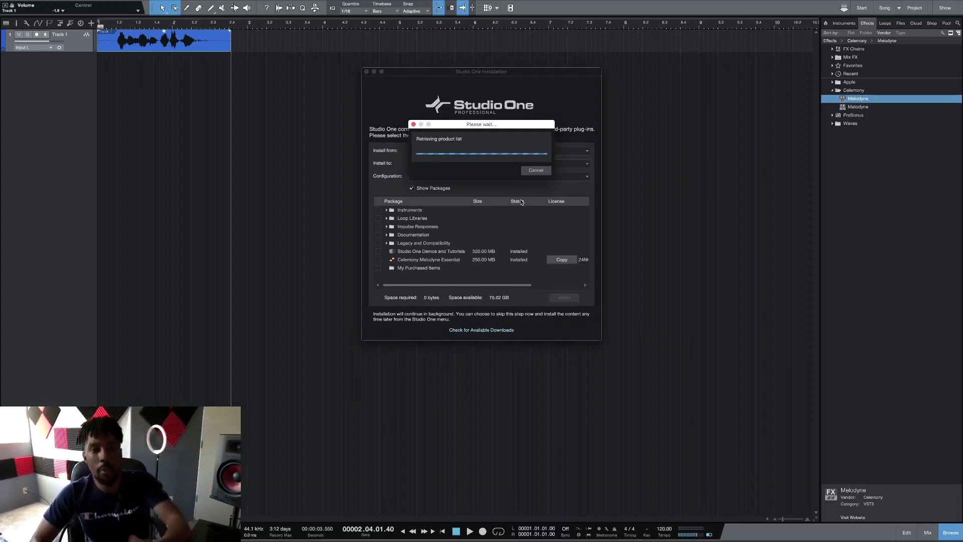
scroll(452, 251, down, 1)
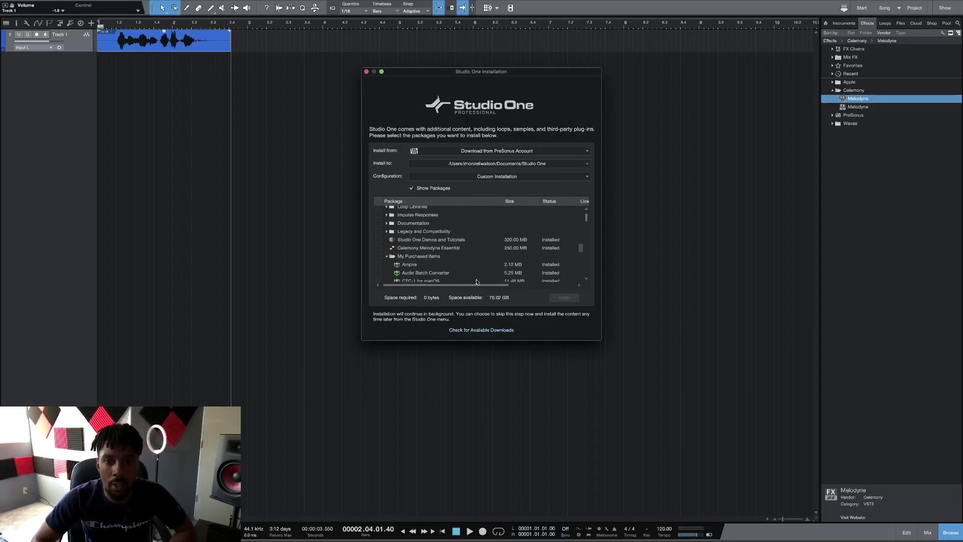
drag(465, 286, 542, 288)
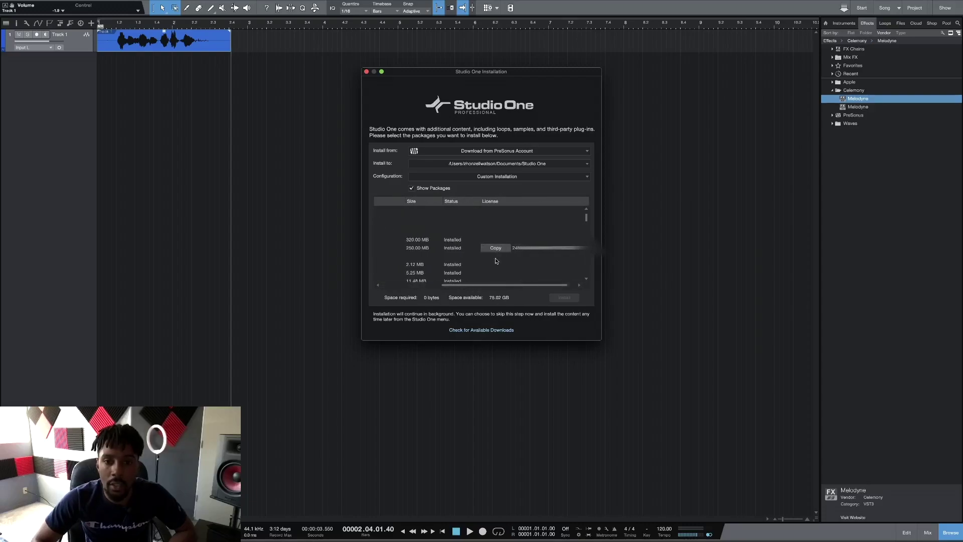
drag(511, 287, 452, 284)
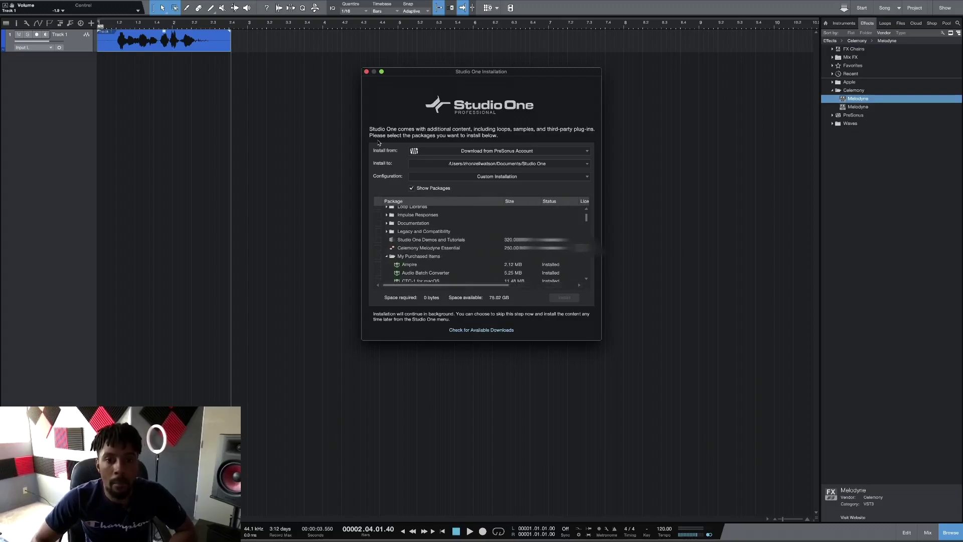
Close the installation window, insert Melodyne on Track 1, and open its Help > Licenses page
click(366, 72)
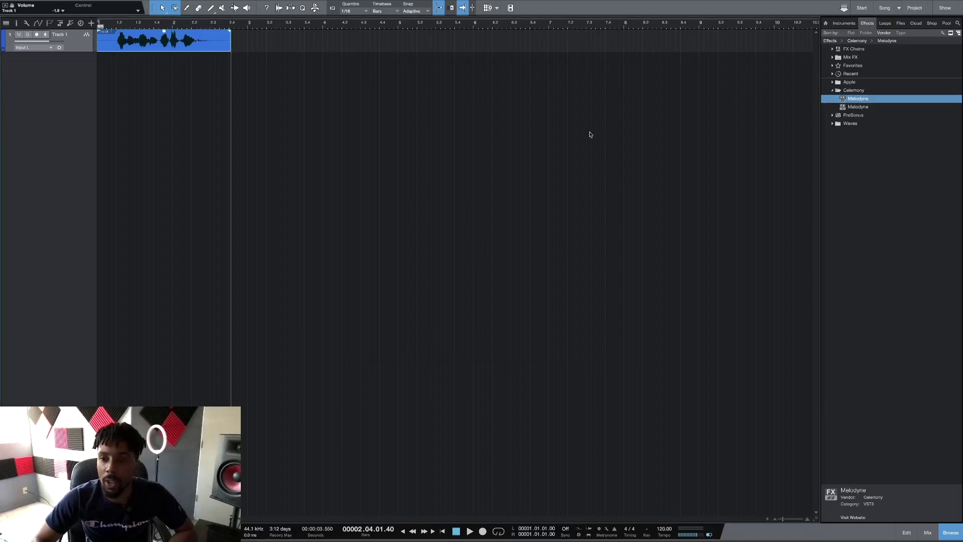
drag(857, 107, 181, 46)
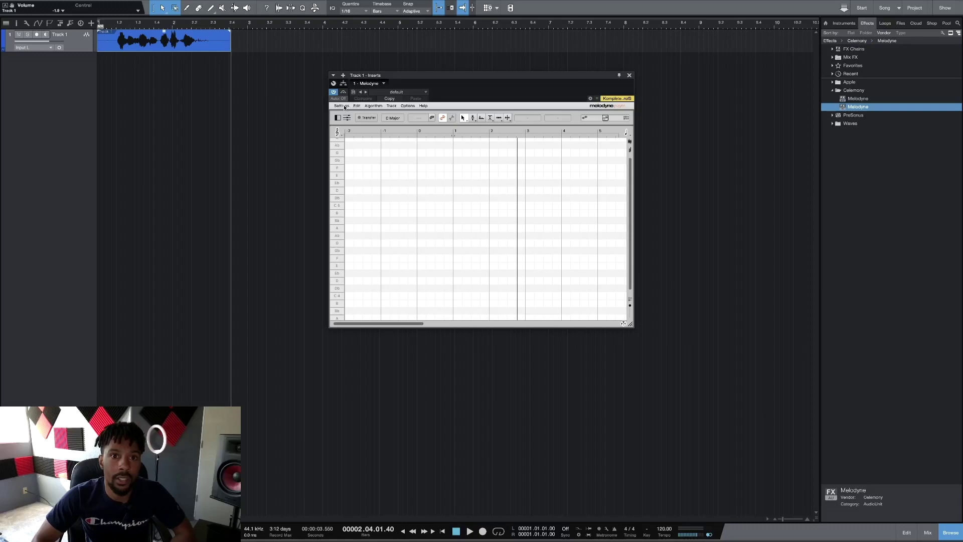
click(423, 105)
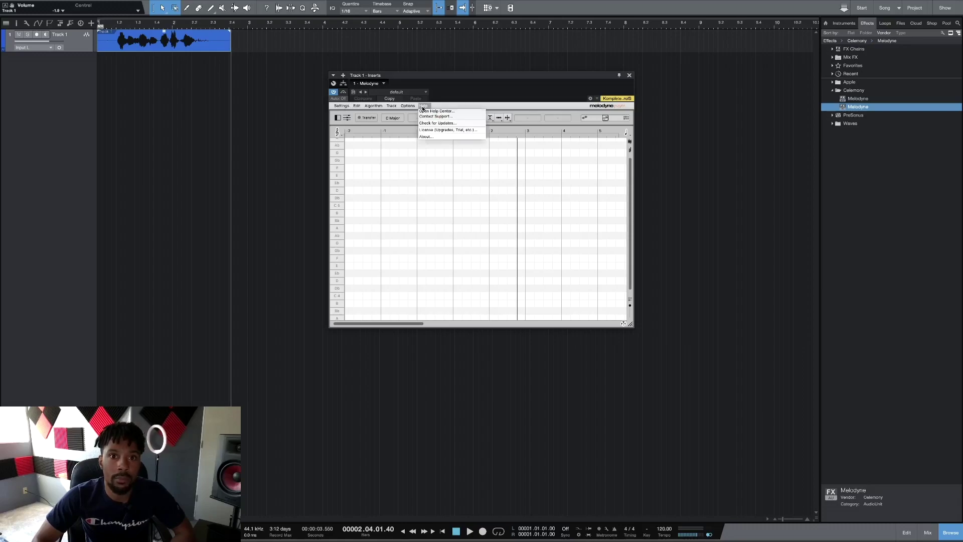
click(434, 131)
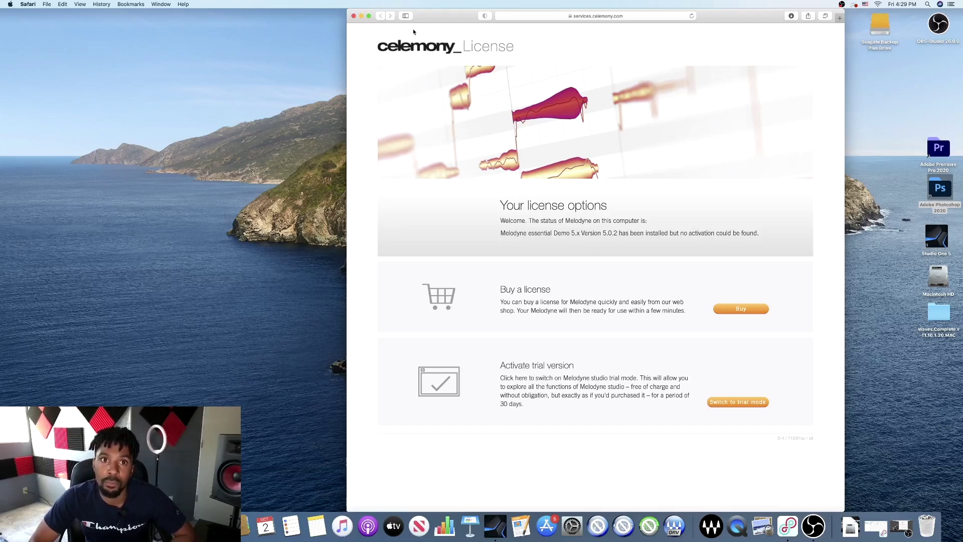
Close the Safari page reporting Melodyne essential Demo as not activated
click(354, 17)
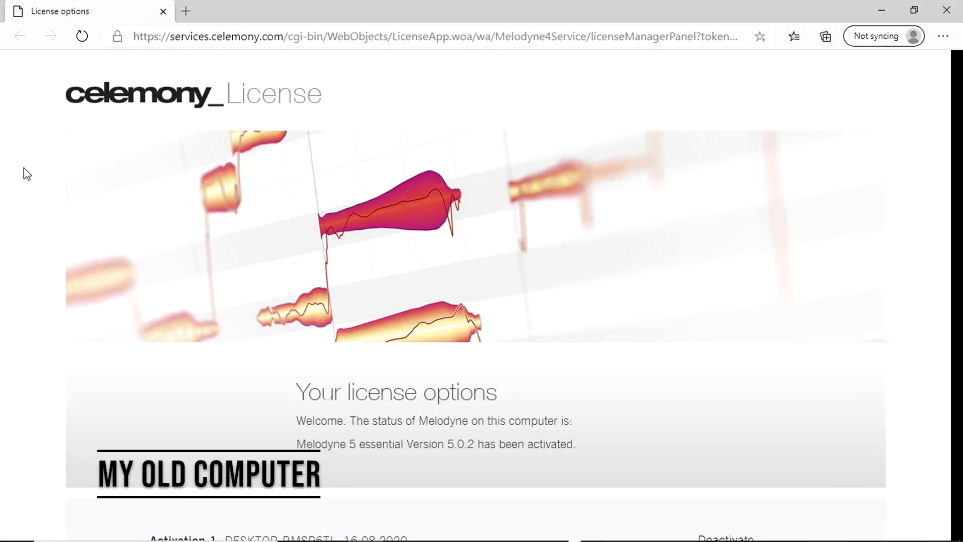
scroll(24, 168, down, 1)
scroll(23, 168, down, 1)
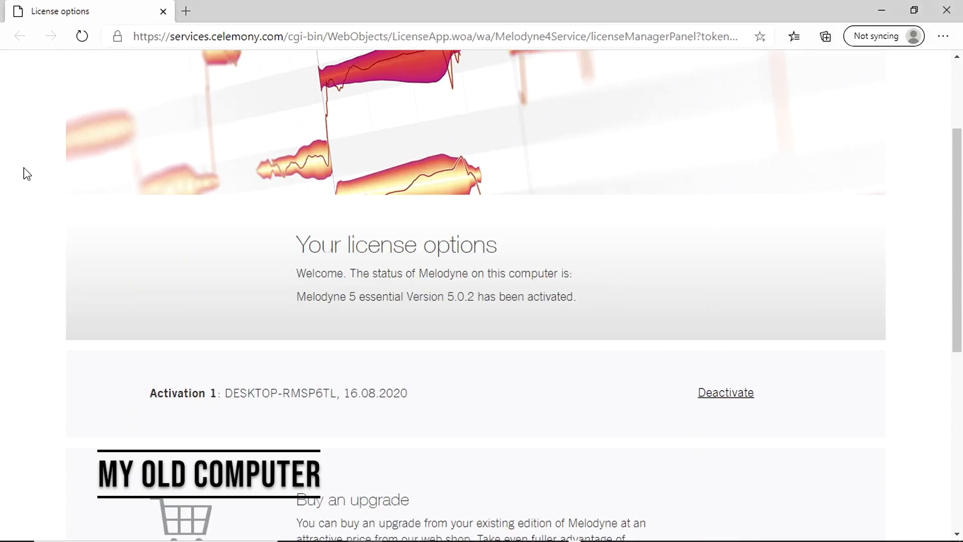
scroll(24, 168, down, 1)
scroll(23, 168, down, 1)
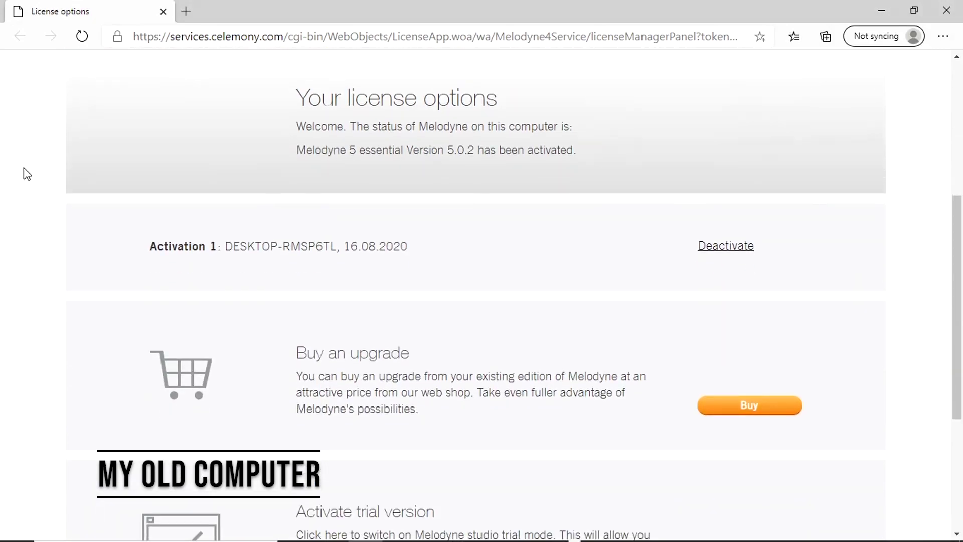
Deactivate Activation 1 of Melodyne 5 essential on the old computer, then close Edge
click(726, 246)
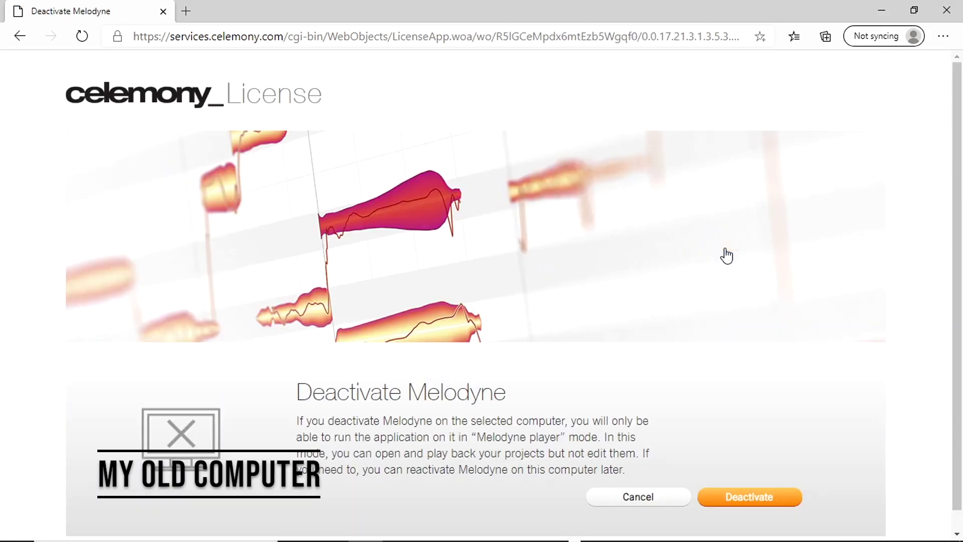
scroll(726, 256, down, 1)
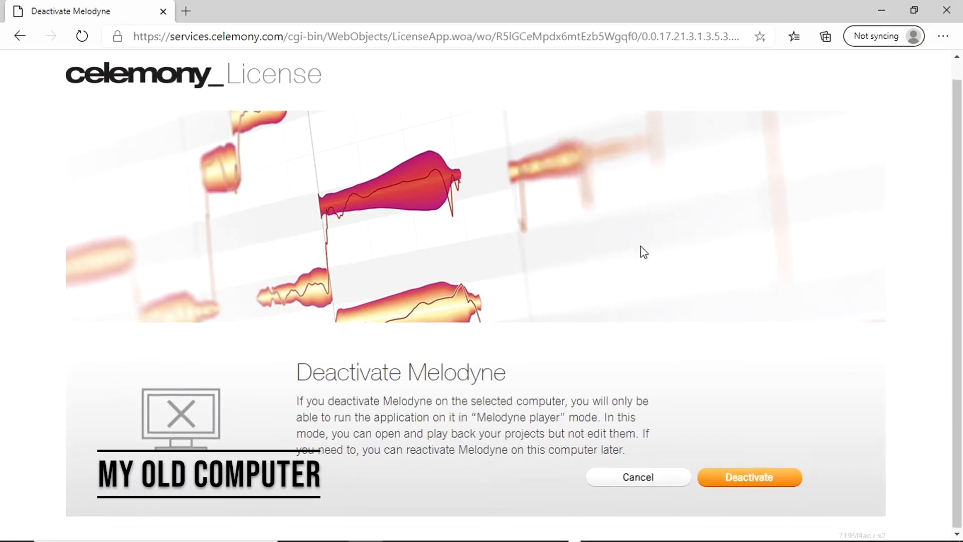
click(763, 479)
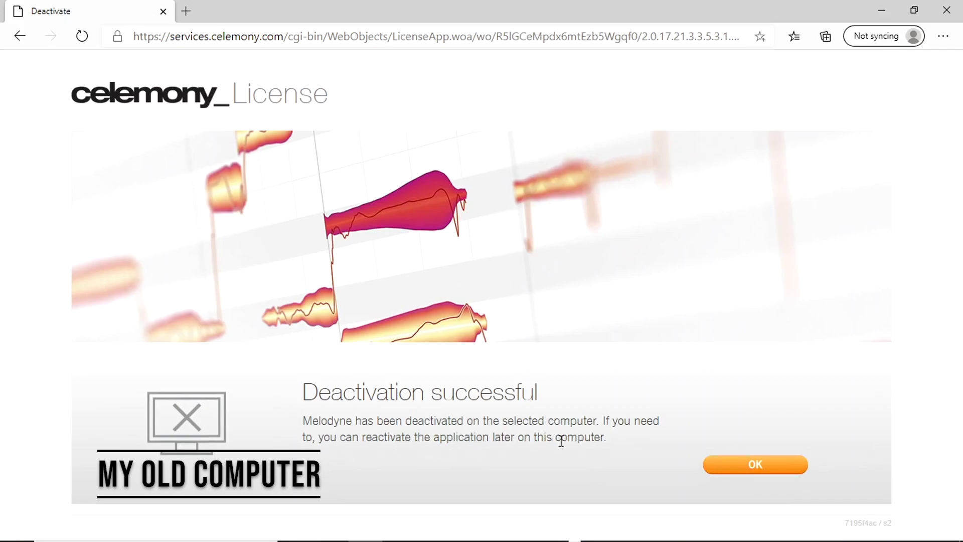
drag(598, 420, 479, 422)
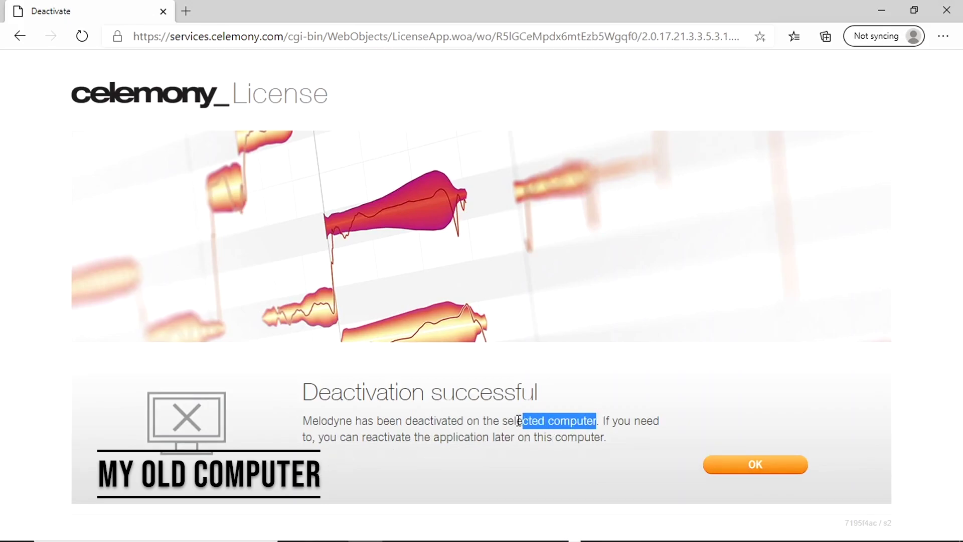
click(550, 449)
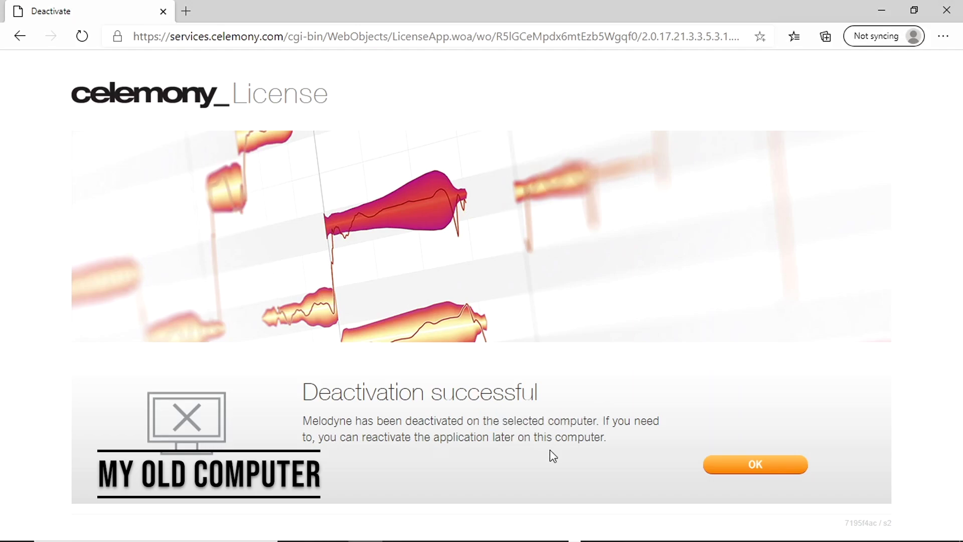
click(755, 464)
scroll(527, 429, down, 1)
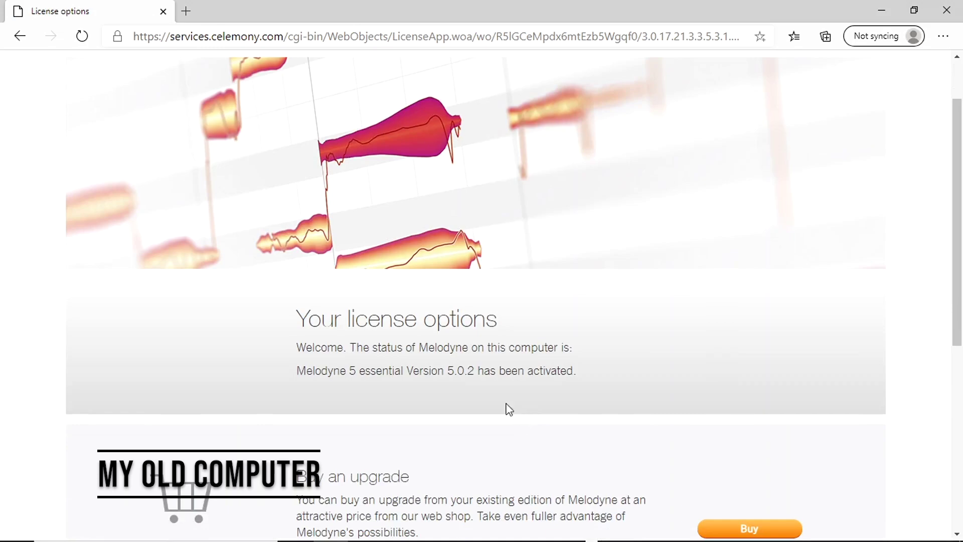
scroll(432, 388, down, 1)
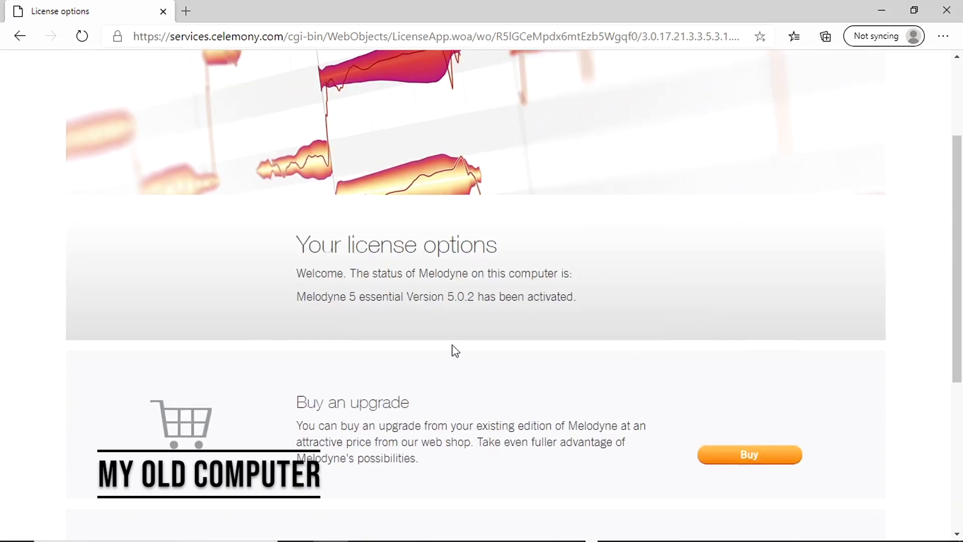
click(947, 10)
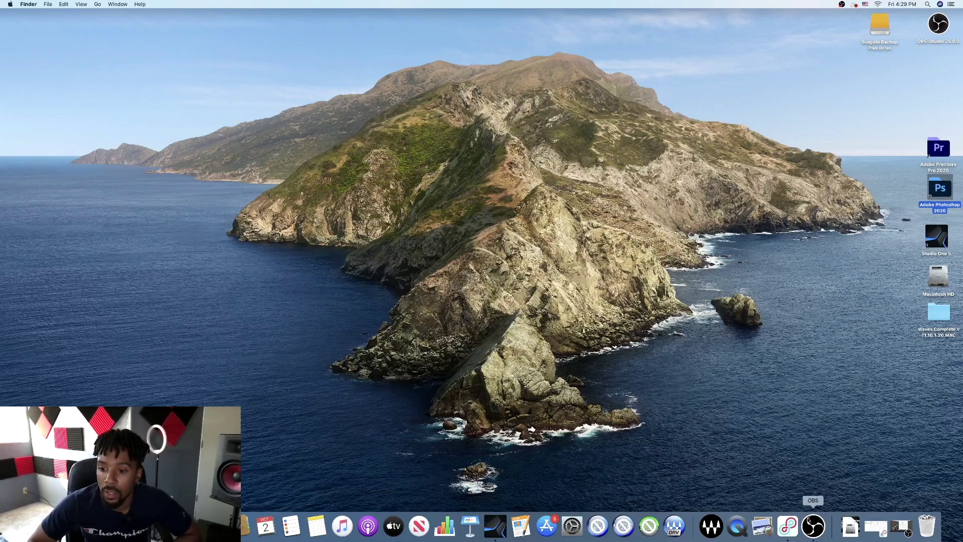
Return to Studio One, dismiss the Melodyne licensing prompt, and close its insert window
click(495, 525)
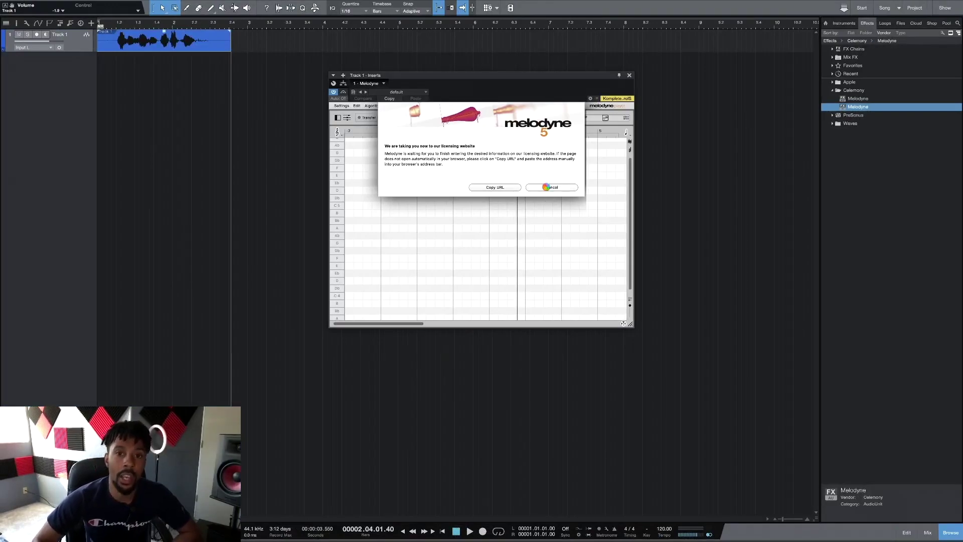
click(552, 186)
click(629, 75)
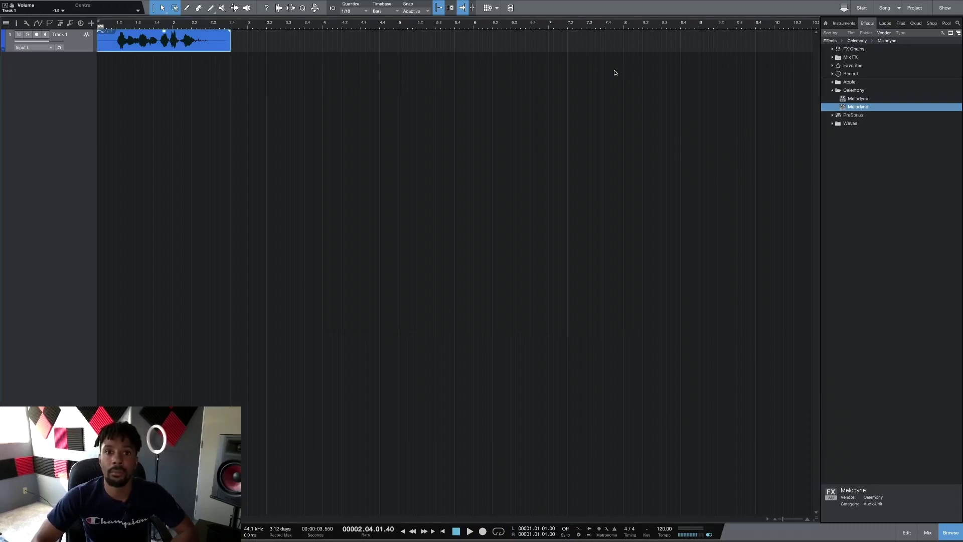
click(34, 4)
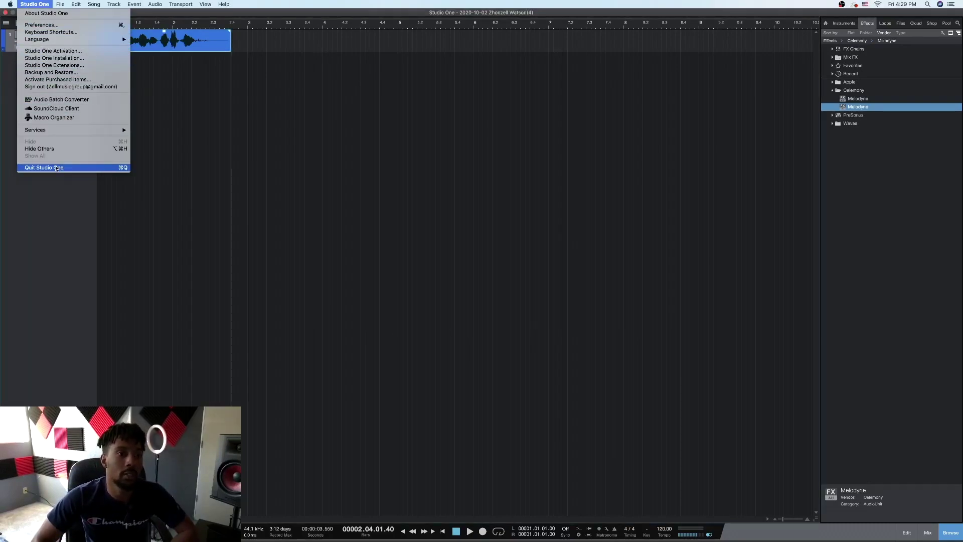
click(56, 188)
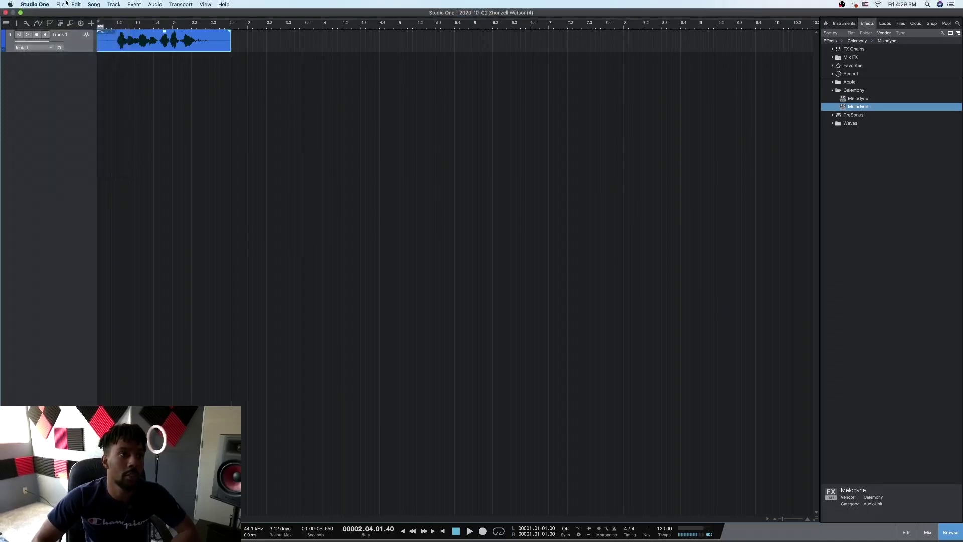
Save the song under the new name 'cool'
click(60, 4)
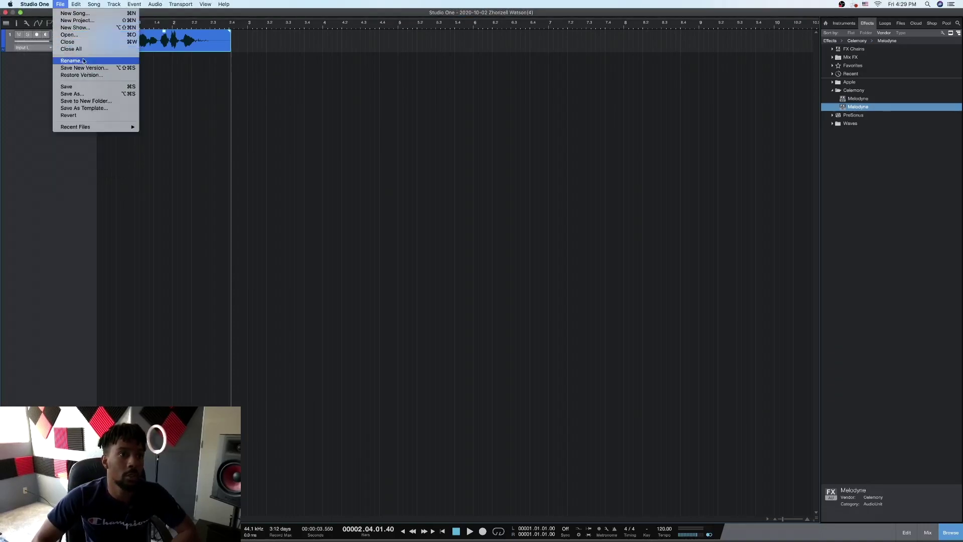
click(81, 93)
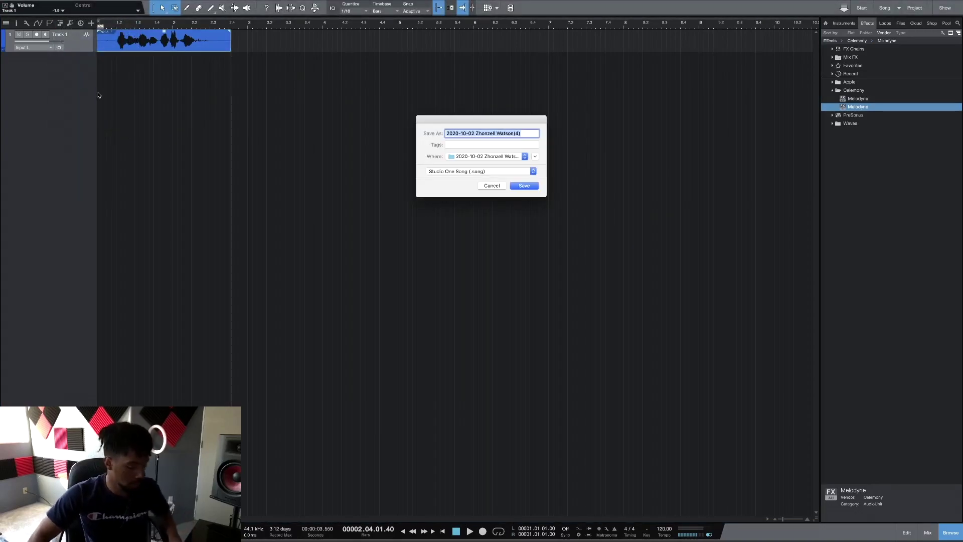
text(cool)
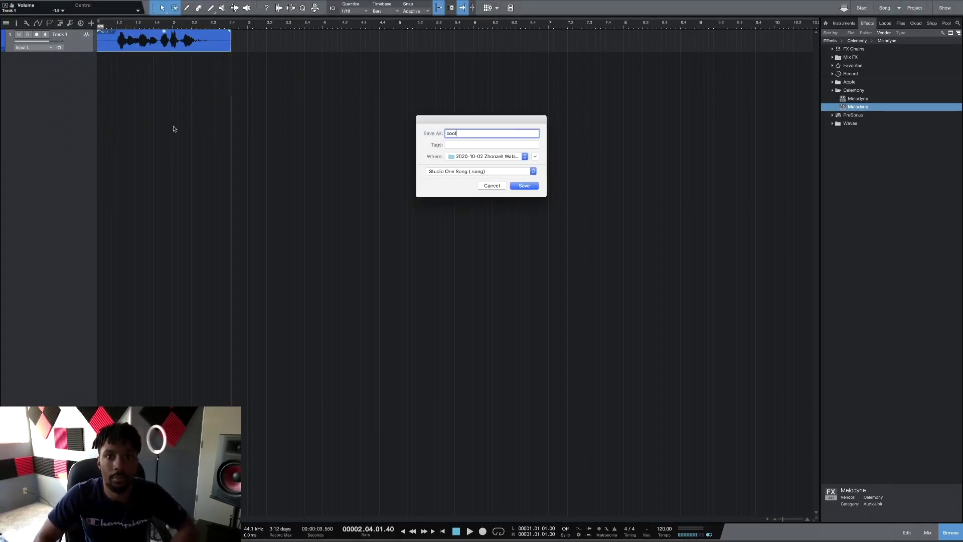
click(524, 186)
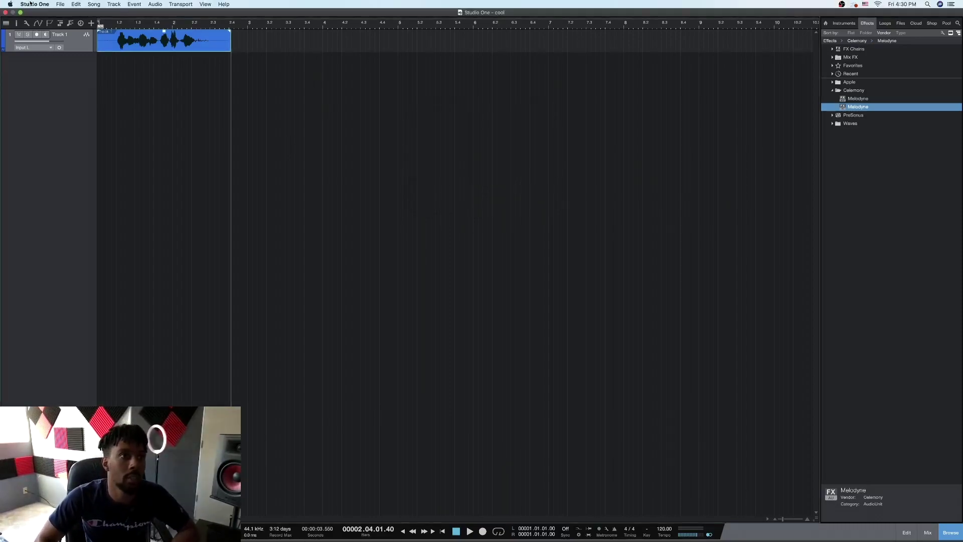
Quit Studio One, discarding changes to the leftover open songs
click(34, 4)
click(74, 168)
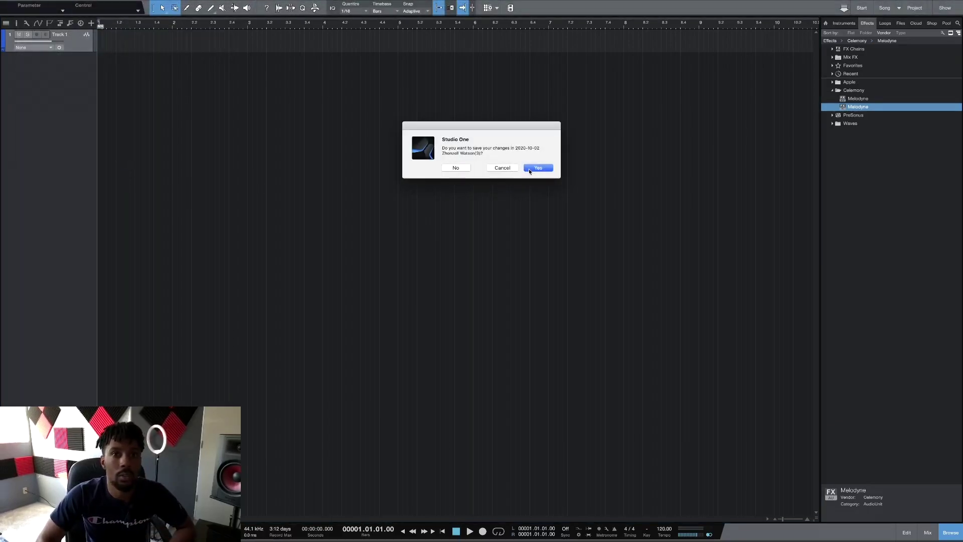
click(455, 167)
click(457, 169)
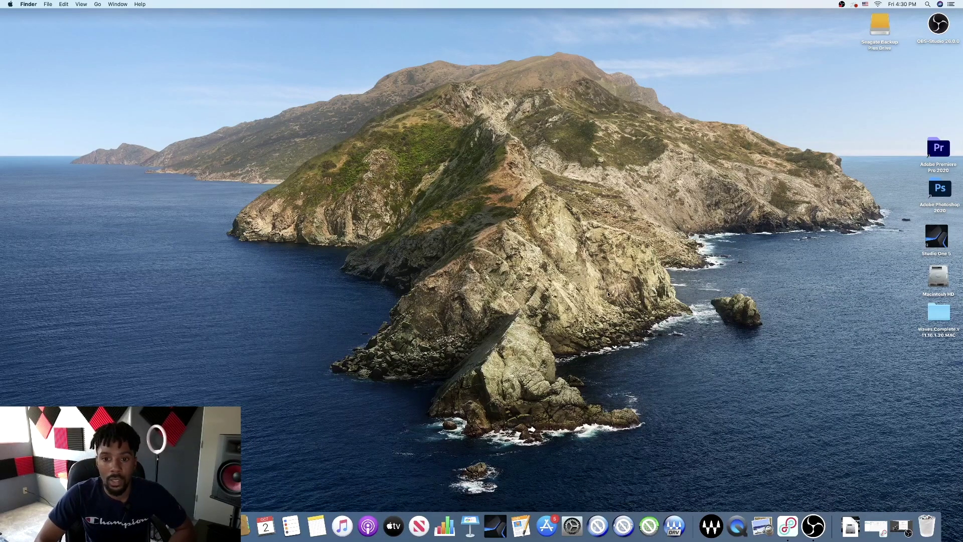
Relaunch Studio One, dismiss the MIDI reconnection prompt, and open the song 'cool'
click(495, 525)
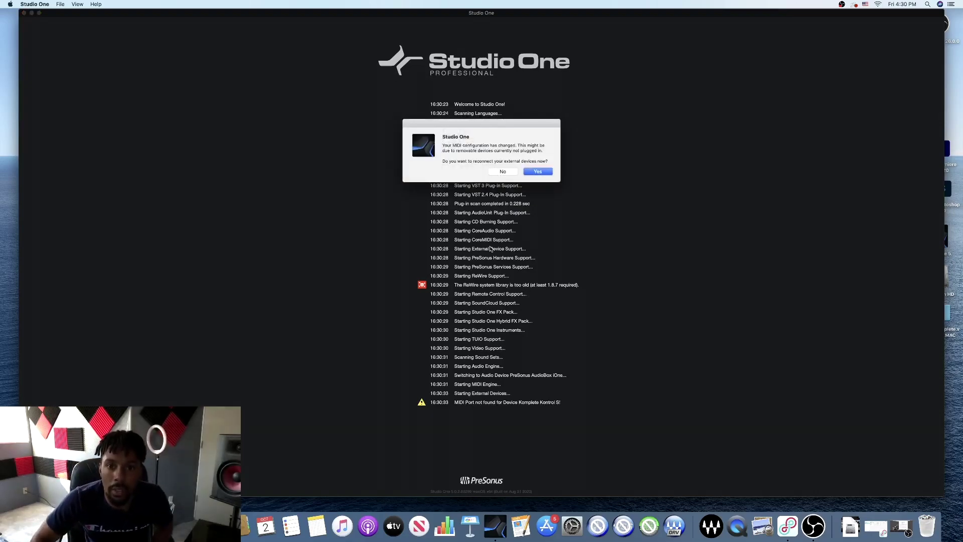
click(502, 171)
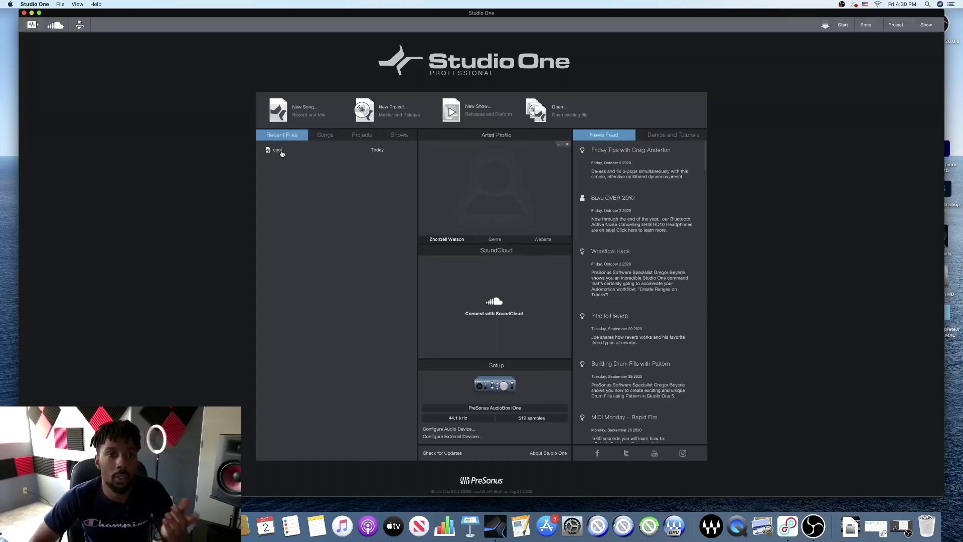
double_click(281, 153)
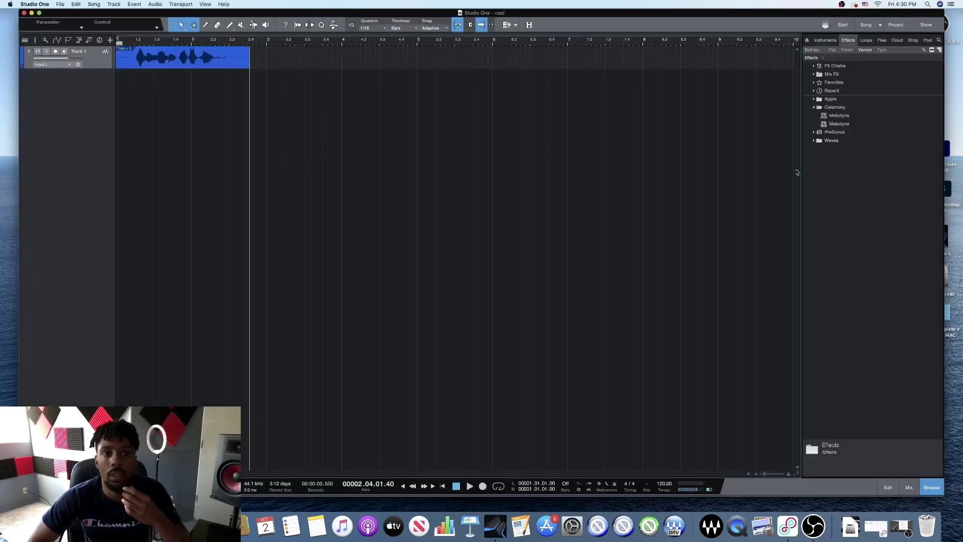
Insert Melodyne on the vocal track, start serial-number activation, and close the browser page
drag(839, 124, 254, 71)
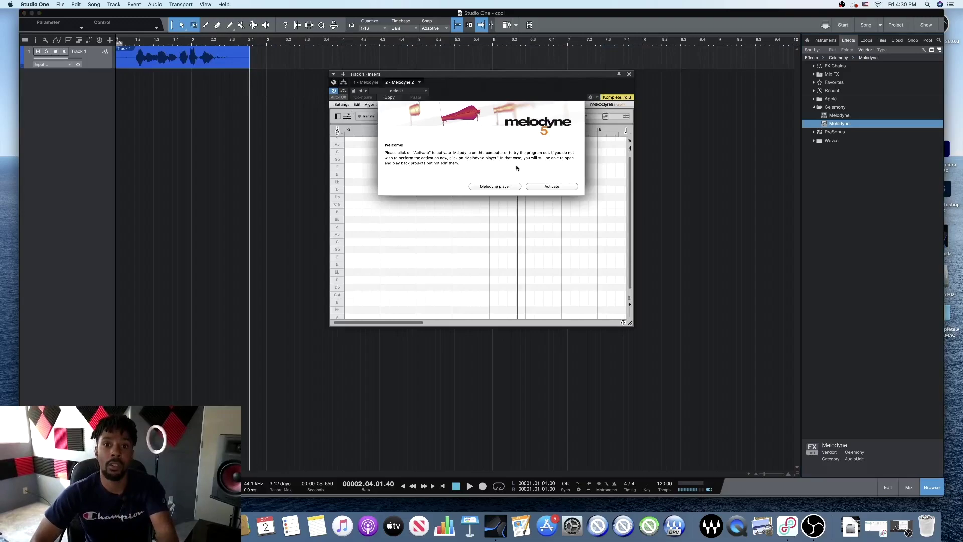
click(558, 187)
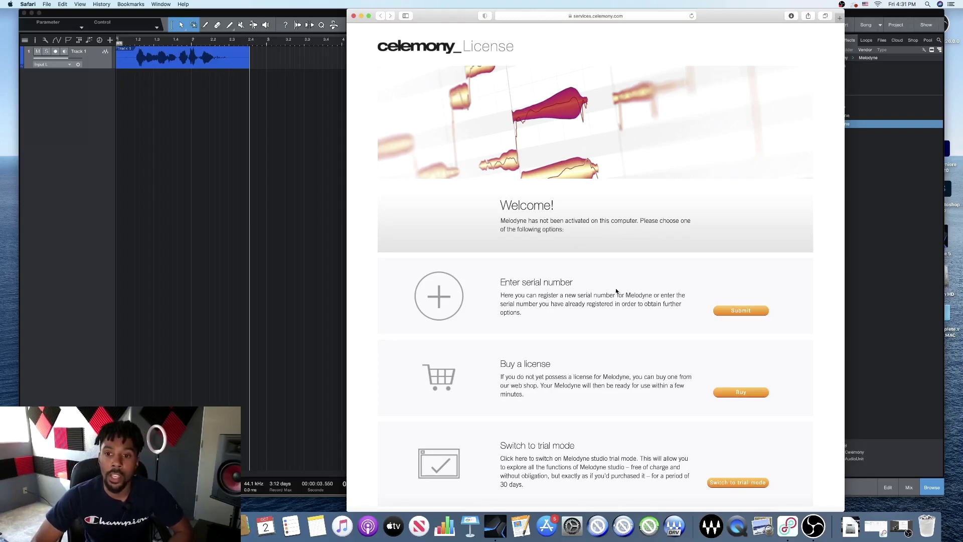
click(729, 311)
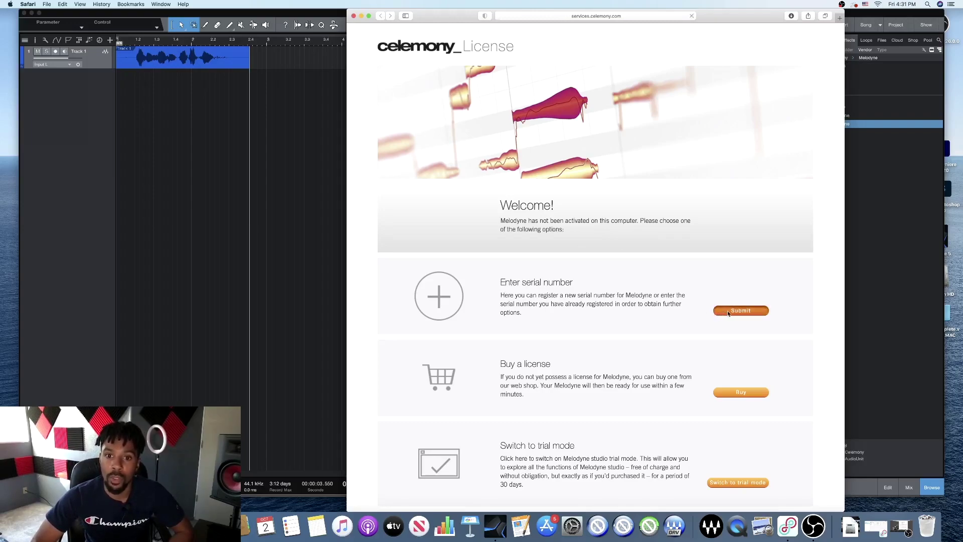
click(353, 16)
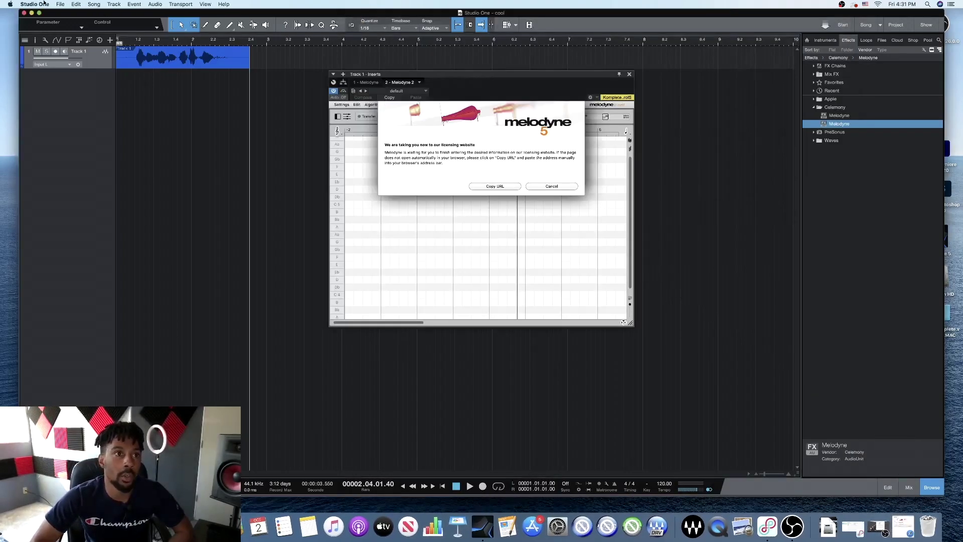
Activate purchased items again and download them to reload the installation package list
click(62, 5)
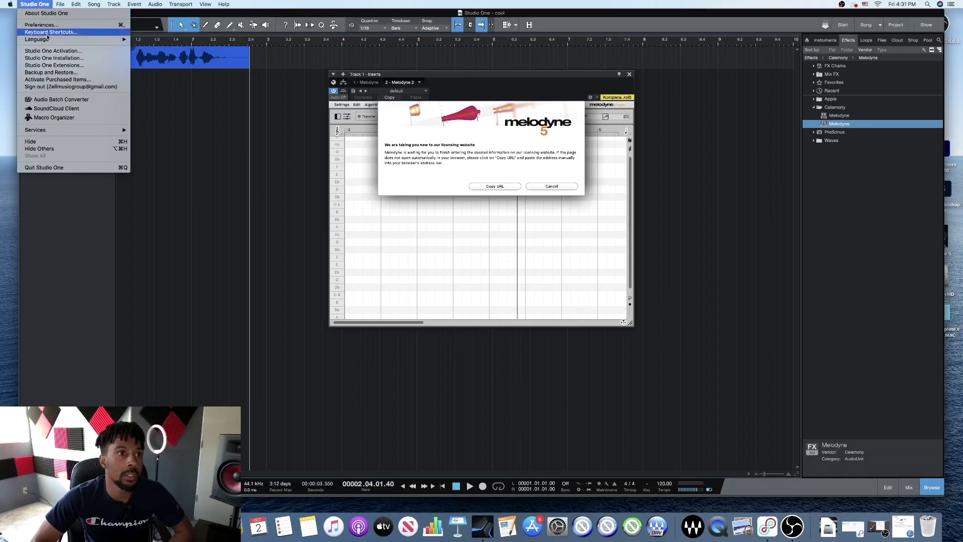
click(71, 78)
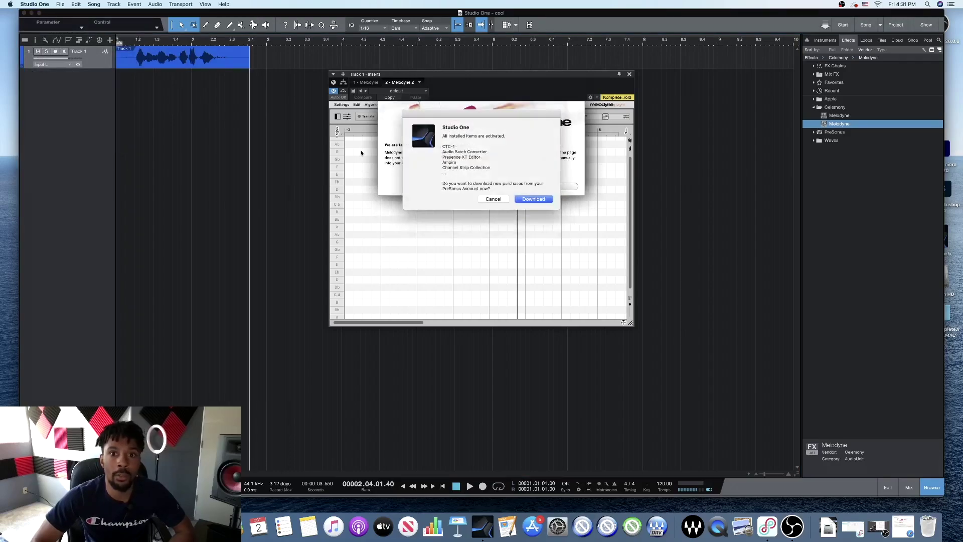
click(534, 198)
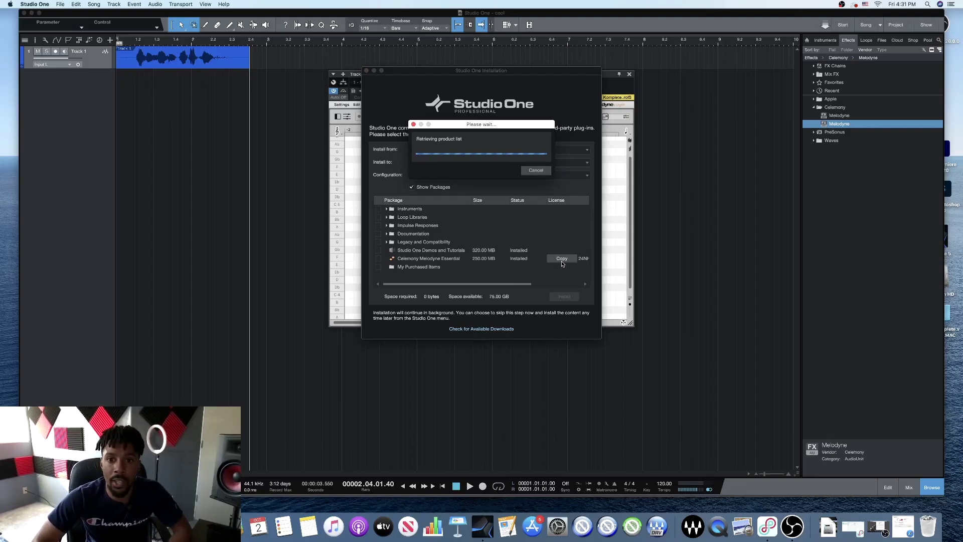
scroll(527, 259, right, 3)
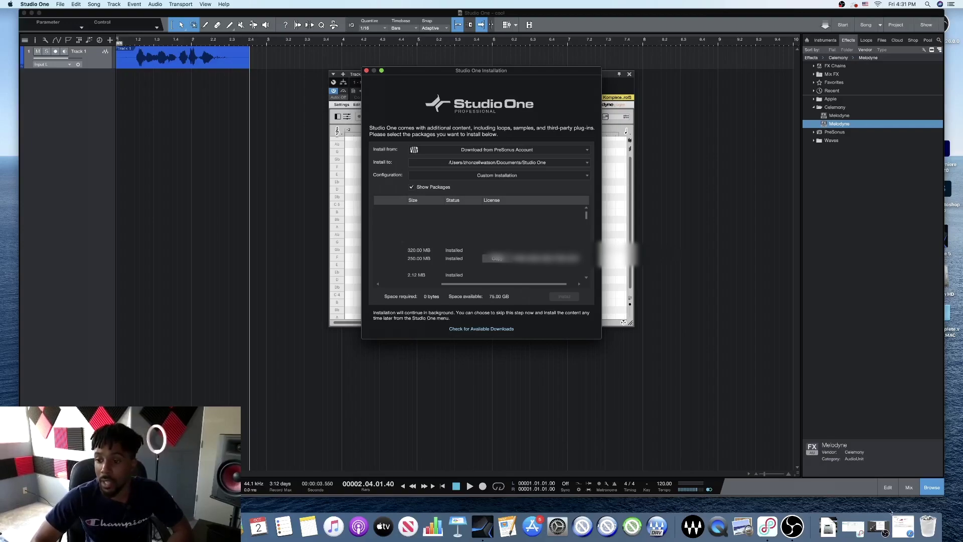
Paste the serial number into the Celemony license page and submit it
click(903, 525)
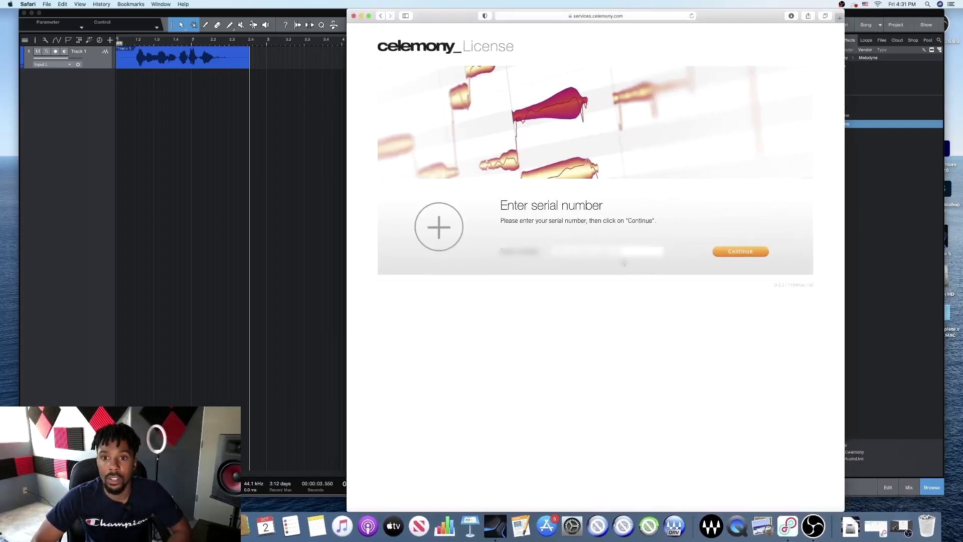
right_click(593, 253)
click(610, 263)
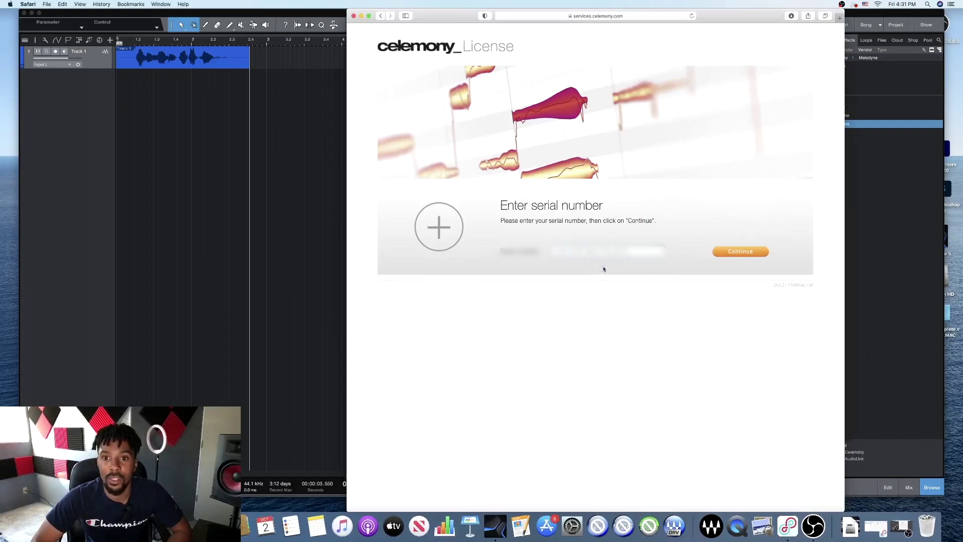
click(733, 252)
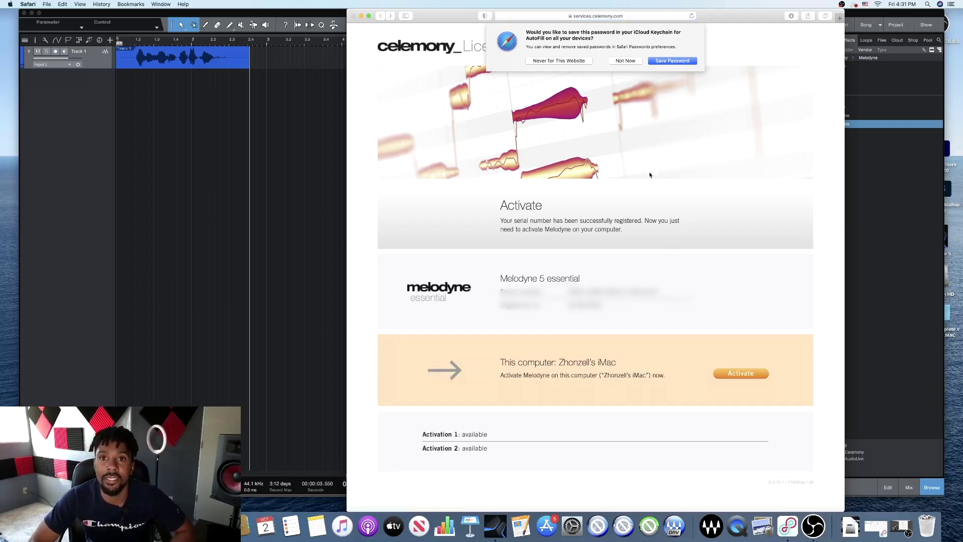
Decline saving the password, activate Melodyne on this iMac, and close the page
click(626, 61)
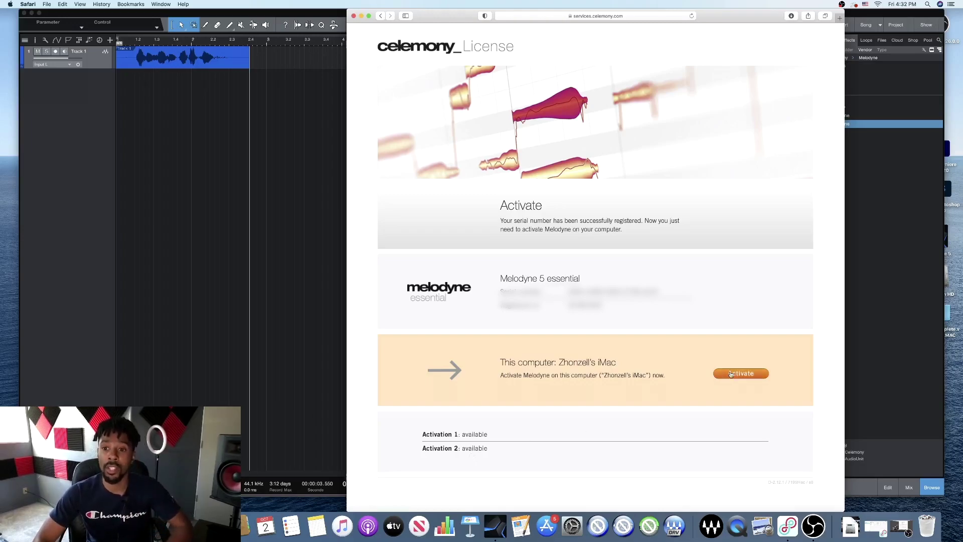
click(729, 374)
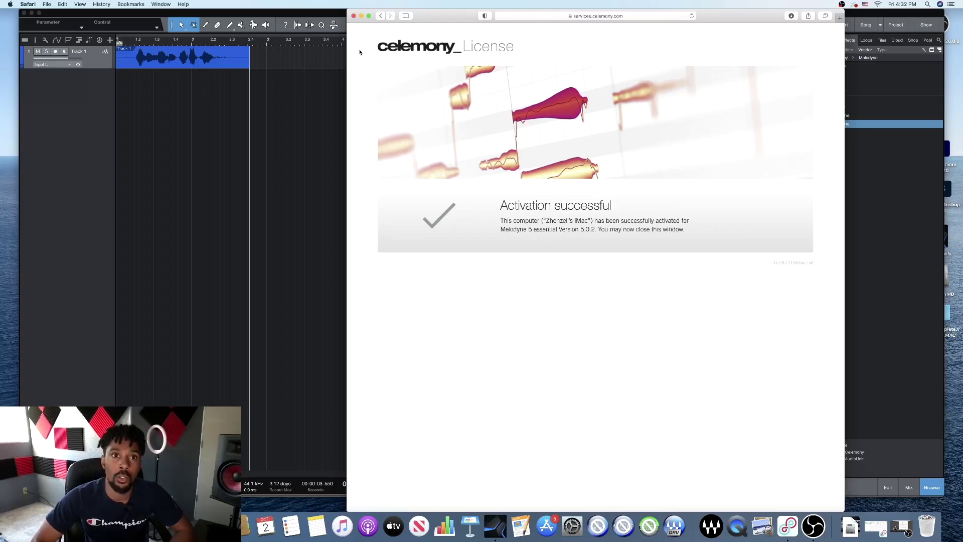
click(354, 16)
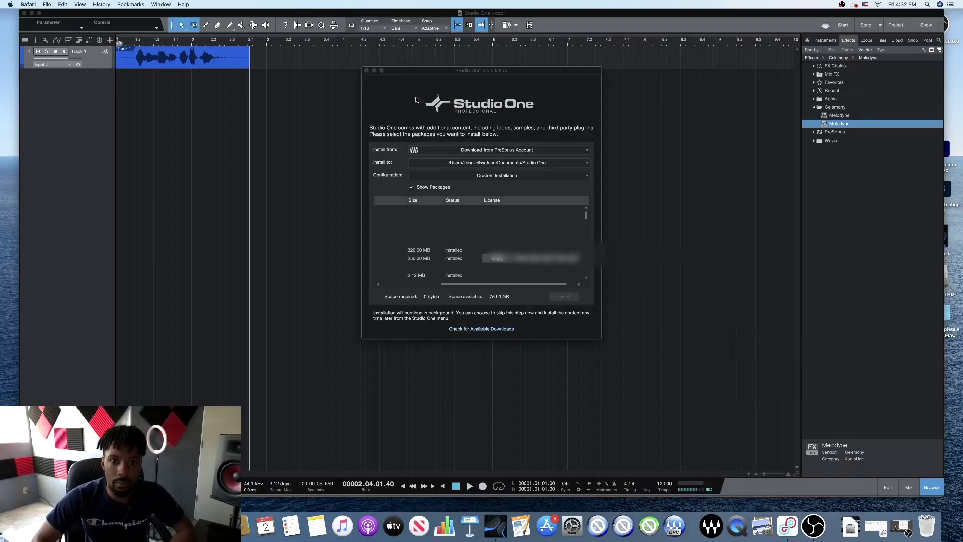
Close the installation dialog, insert Melodyne on Track 1's audio clip, and close its window
click(367, 71)
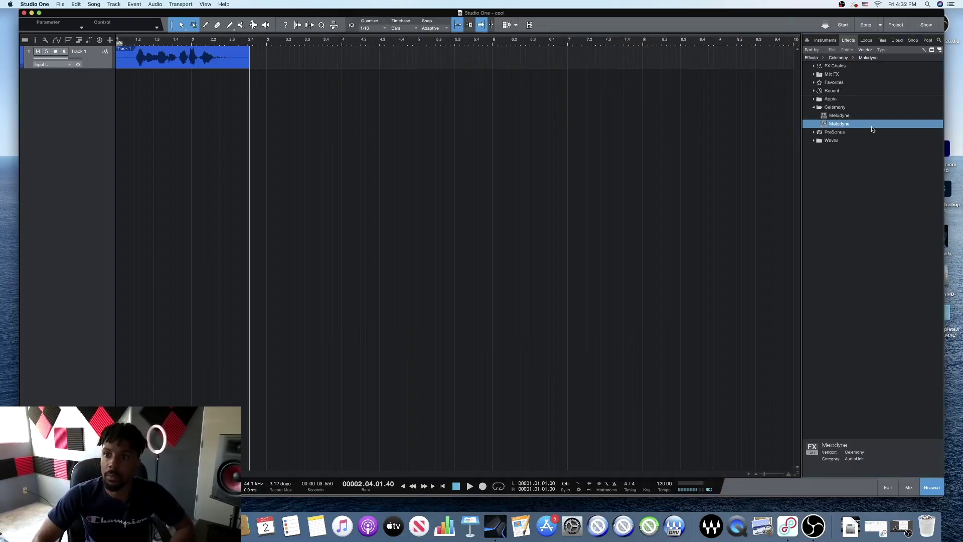
drag(839, 123, 215, 62)
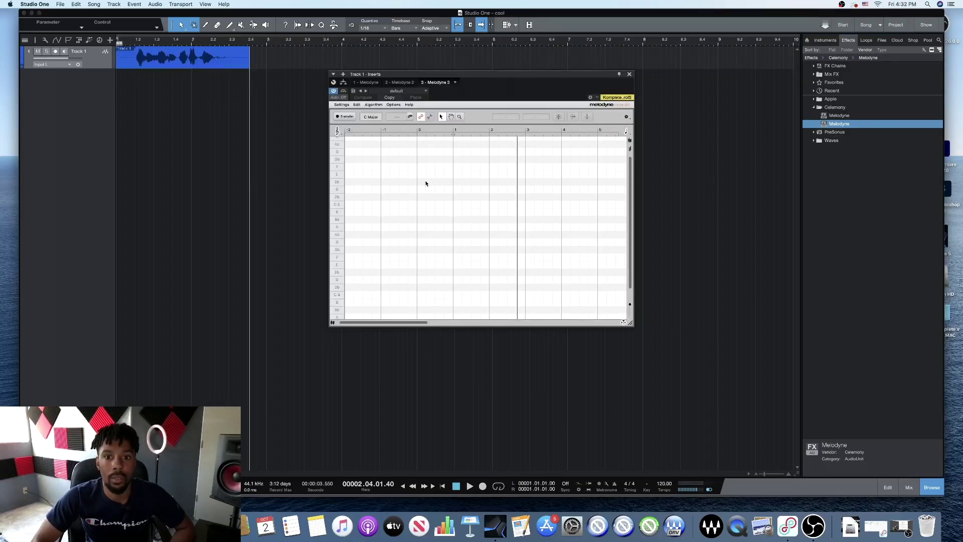
drag(423, 324, 482, 324)
click(181, 55)
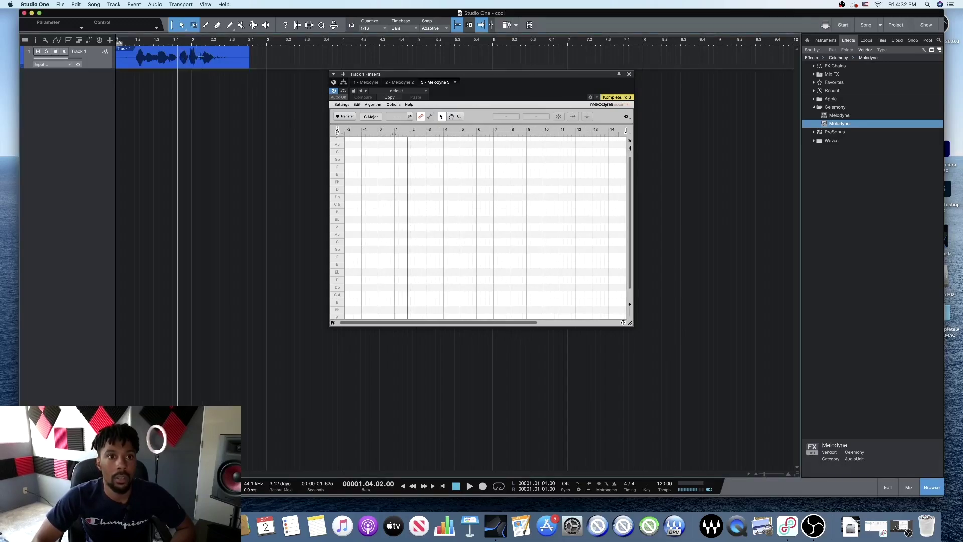
click(629, 74)
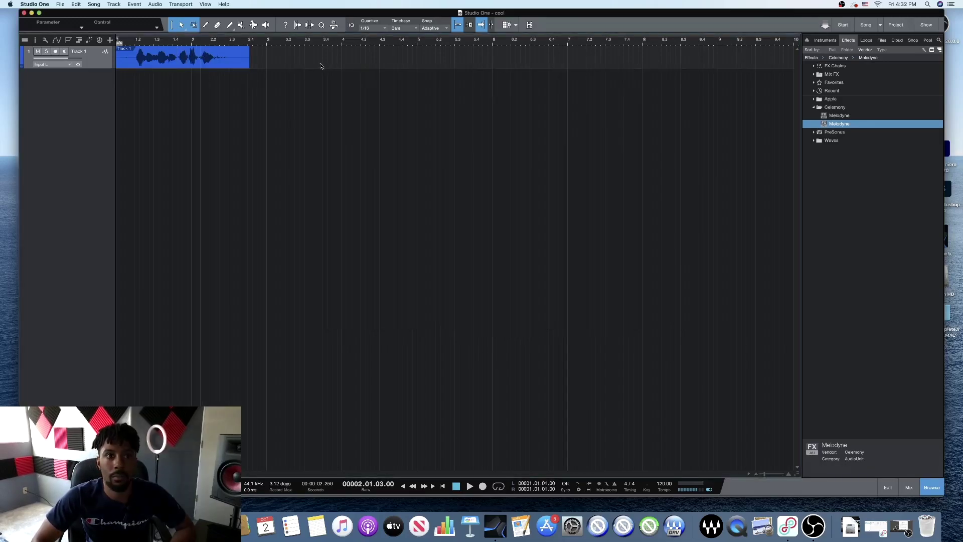
click(240, 65)
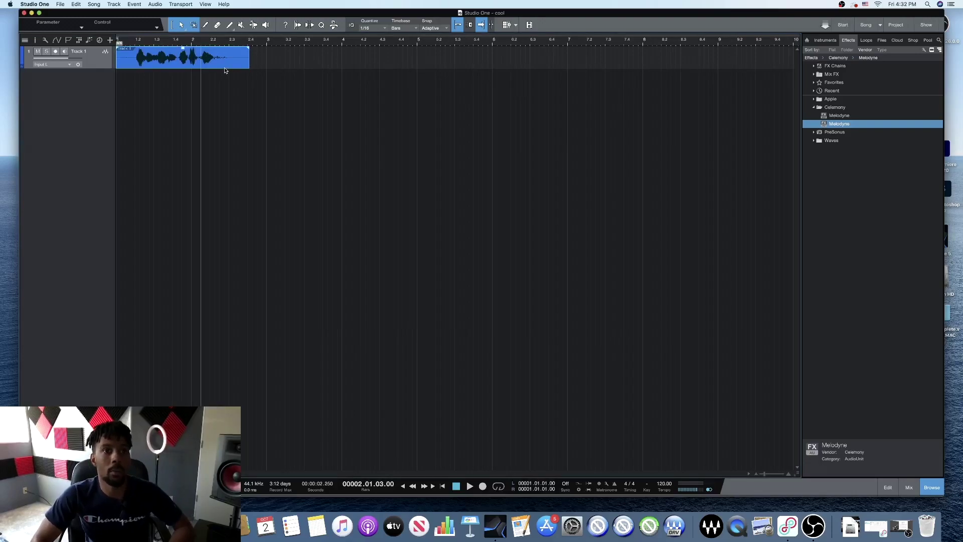
Open the vocal clip in Melodyne and drag the editor panel taller
right_click(232, 71)
click(256, 168)
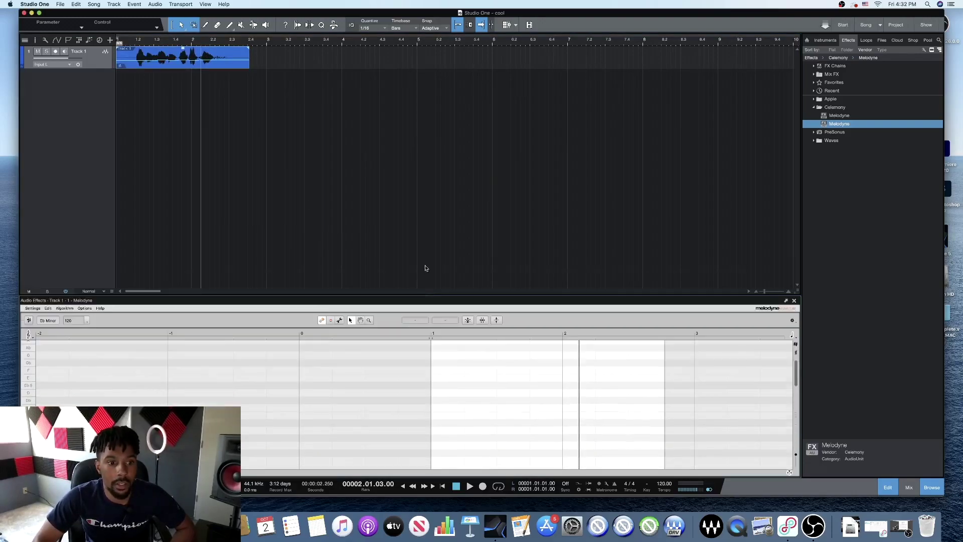
drag(415, 328, 416, 214)
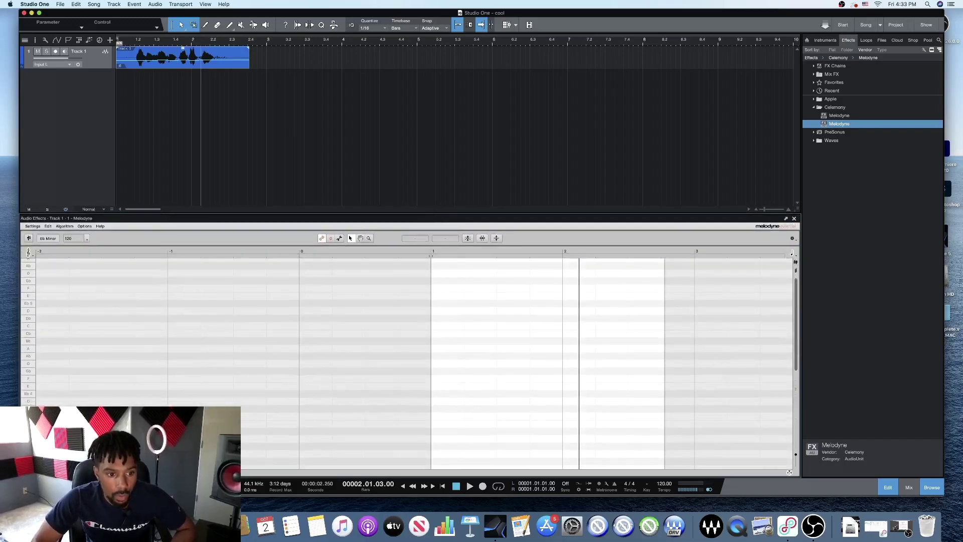
Move the playhead near the clip start and make Studio One fullscreen
click(150, 44)
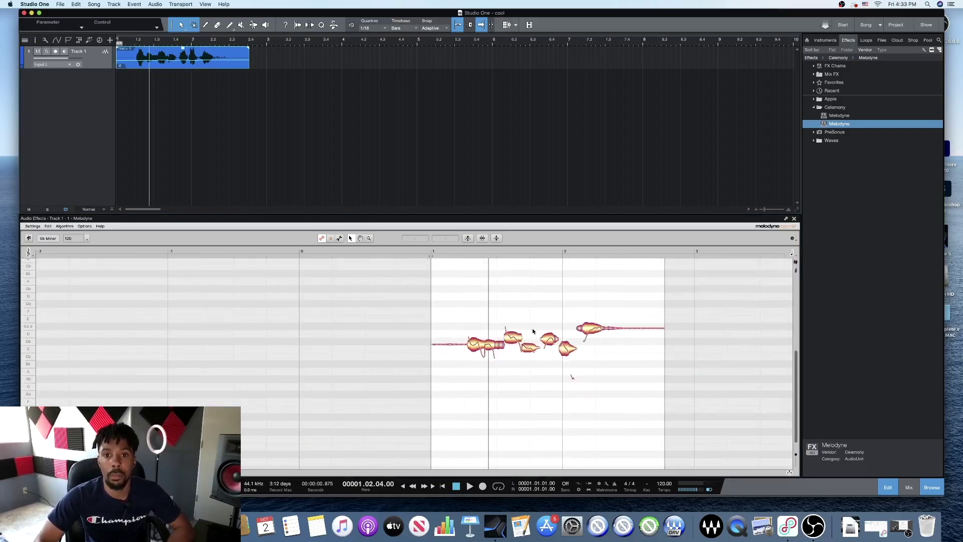
scroll(533, 331, up, 1)
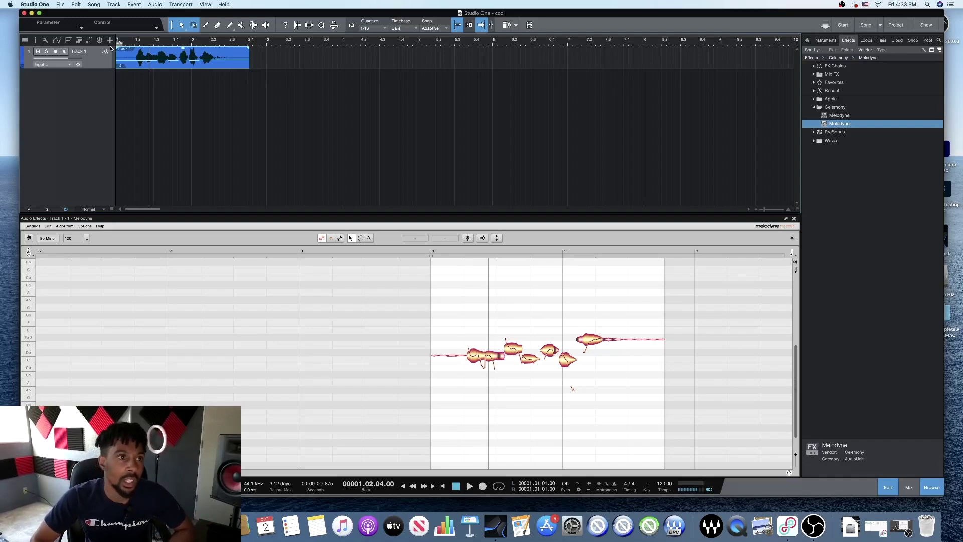
click(39, 14)
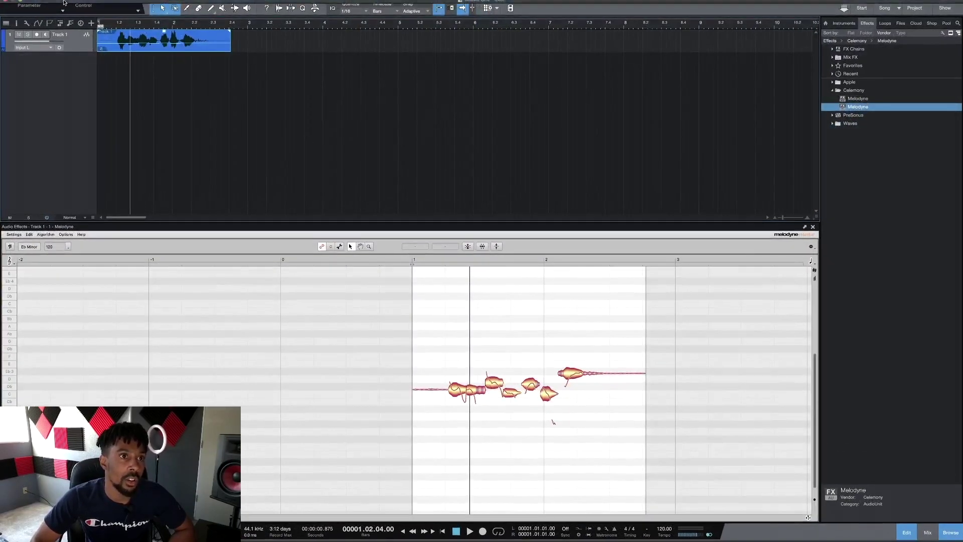
click(35, 5)
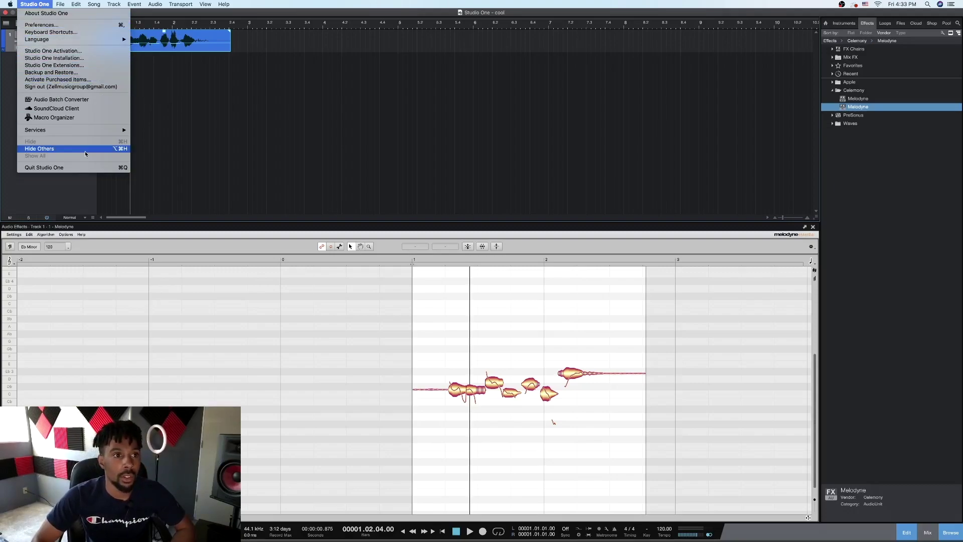
Dismiss the application menu, heighten the editor slightly, and open Melodyne's Help > License page
click(152, 159)
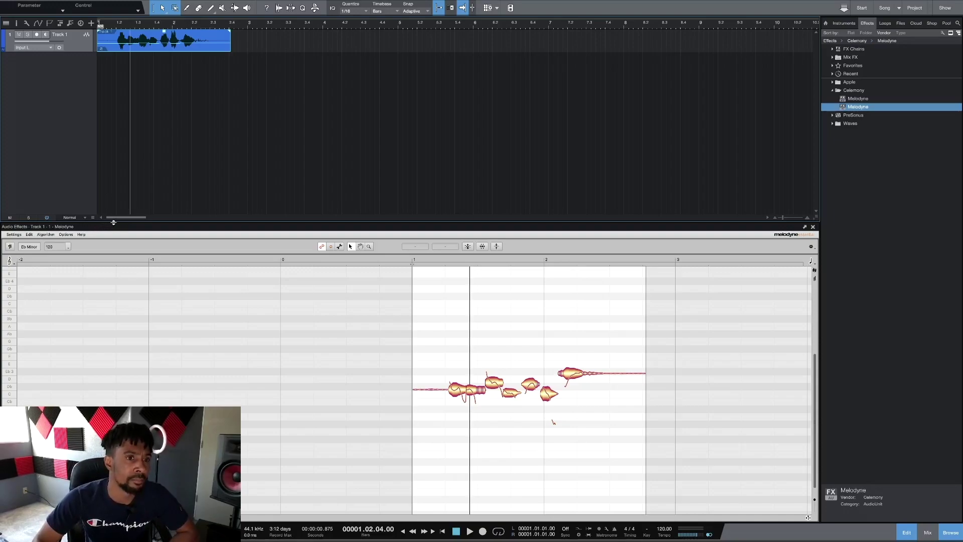
drag(114, 223, 119, 218)
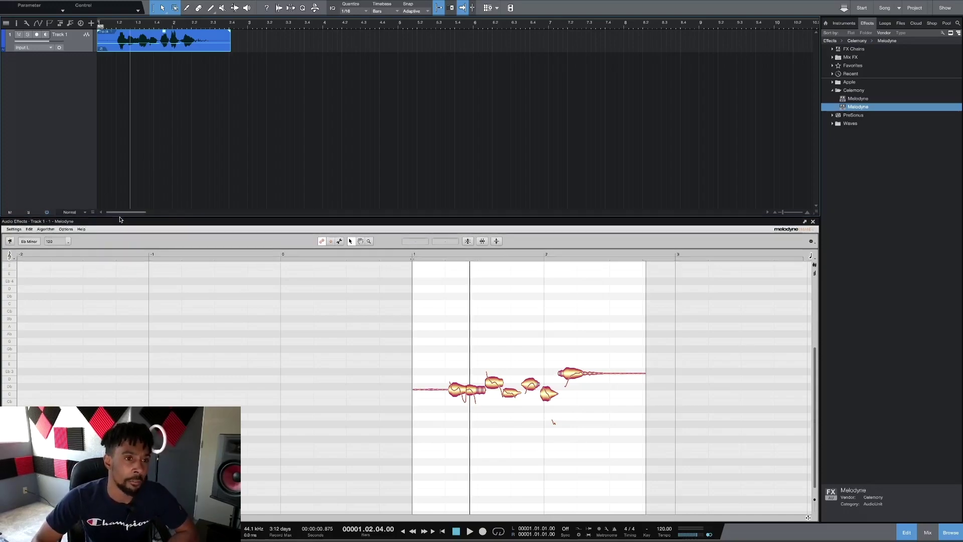
click(83, 231)
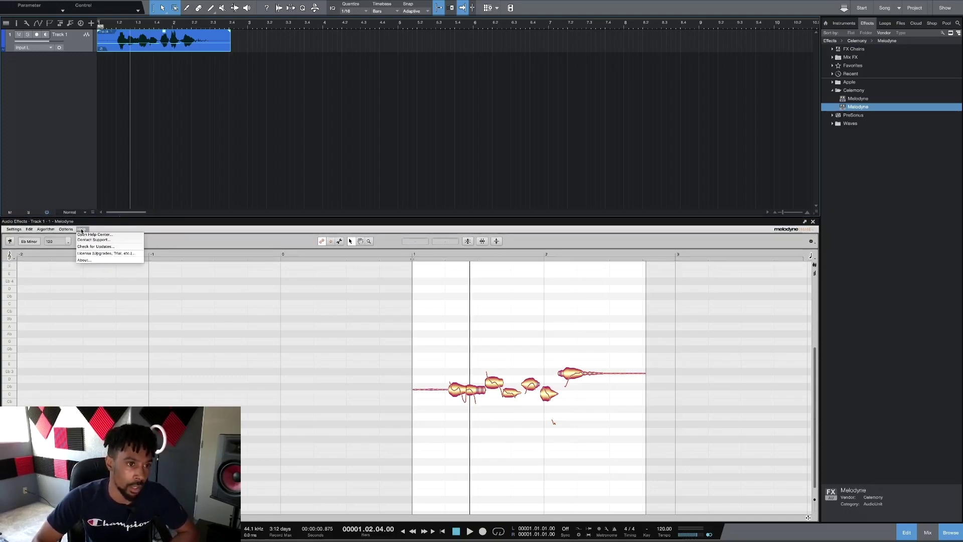
click(103, 256)
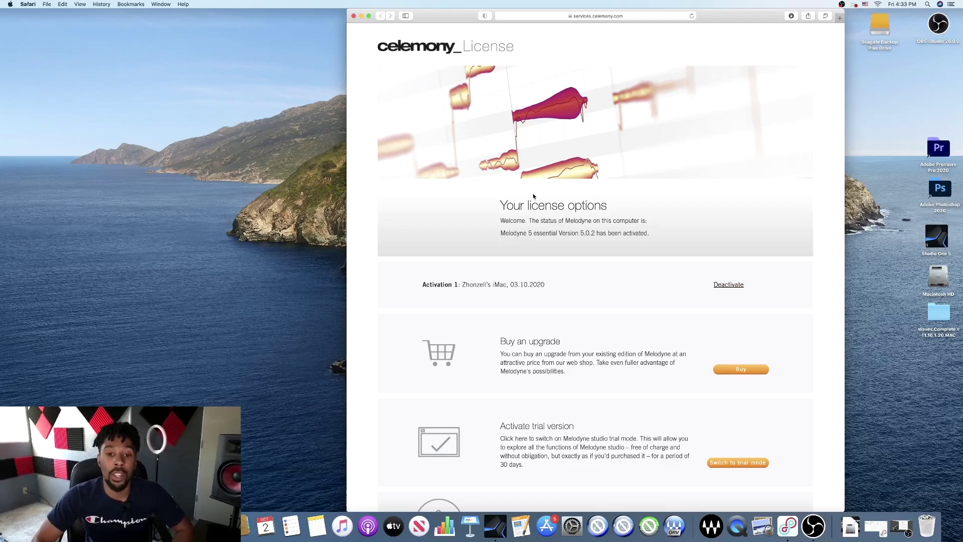
scroll(533, 196, down, 2)
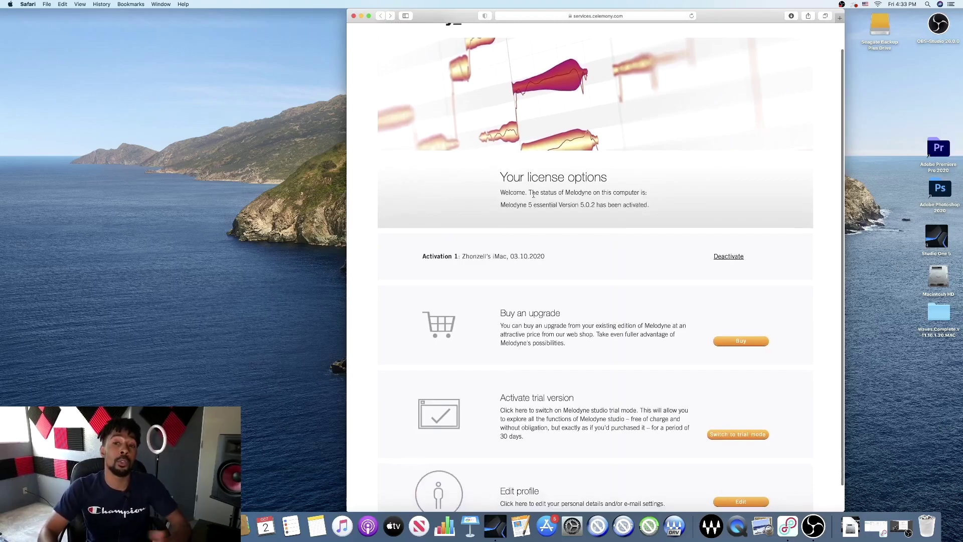
scroll(491, 207, up, 2)
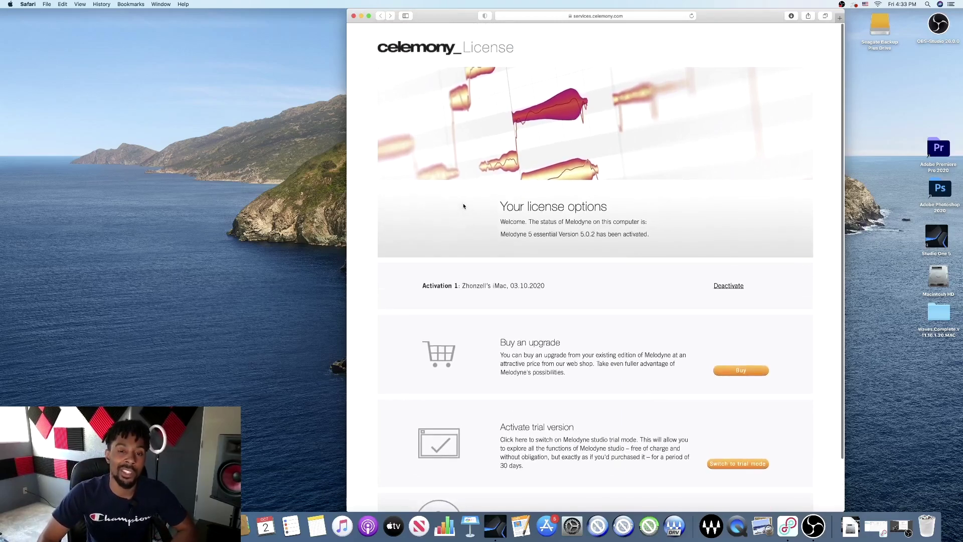
scroll(465, 206, down, 4)
scroll(464, 205, up, 3)
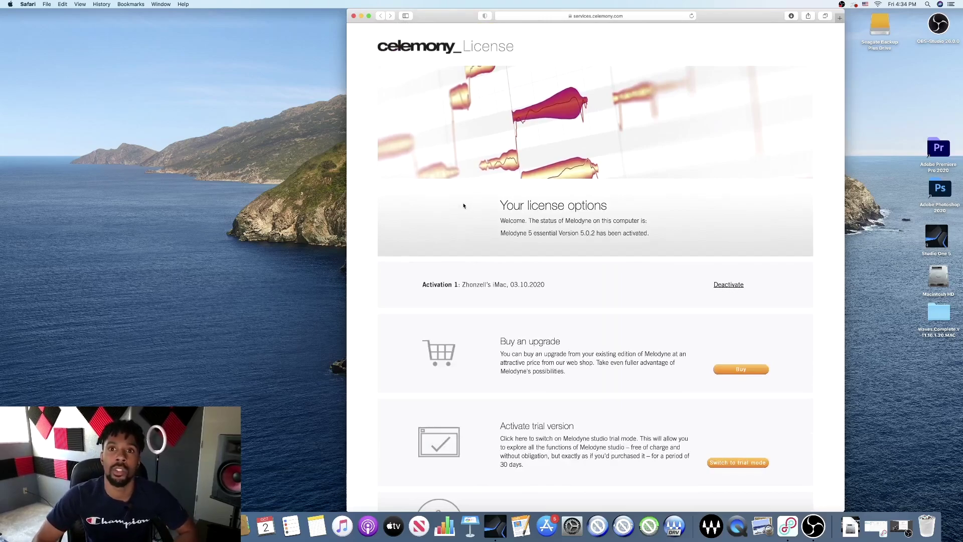
scroll(464, 205, down, 3)
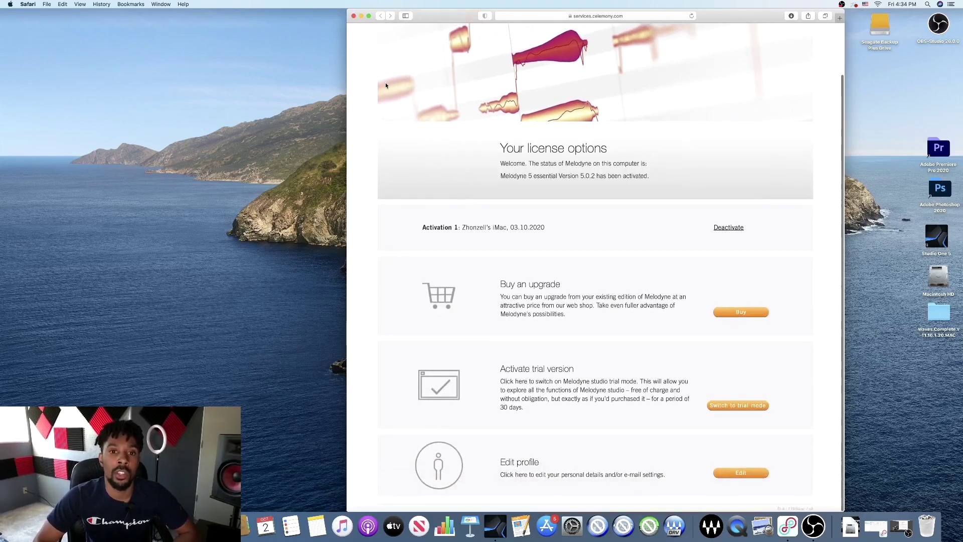